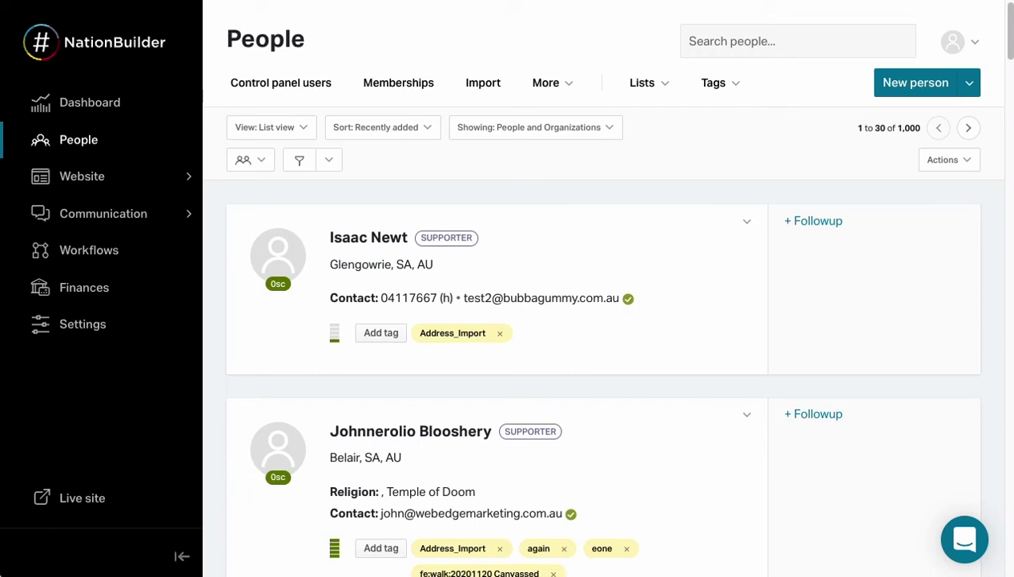
# - Open the people filter and add the Contacted criterion found by searching 'contact'
pyautogui.click(298, 163)
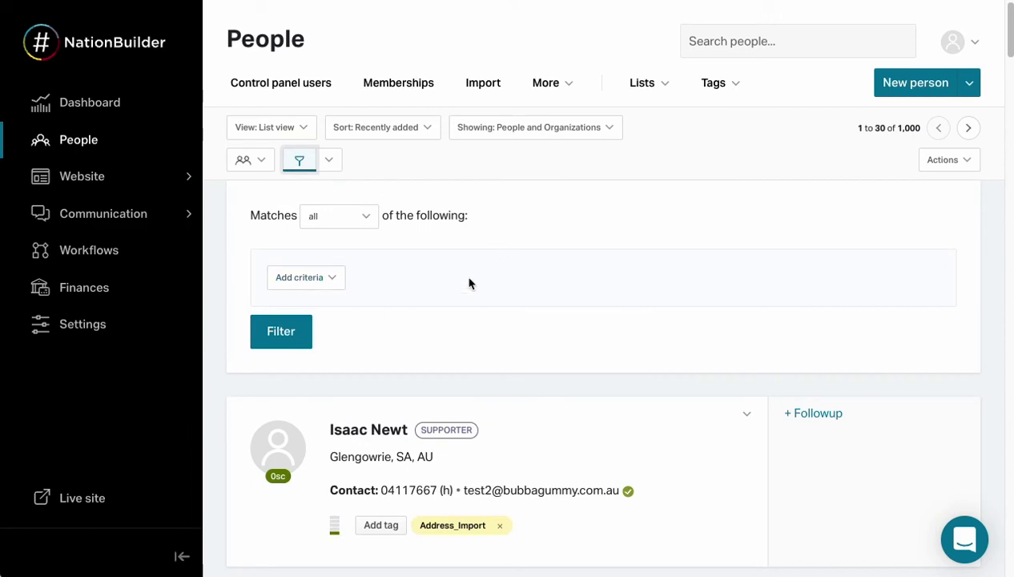
pyautogui.click(298, 282)
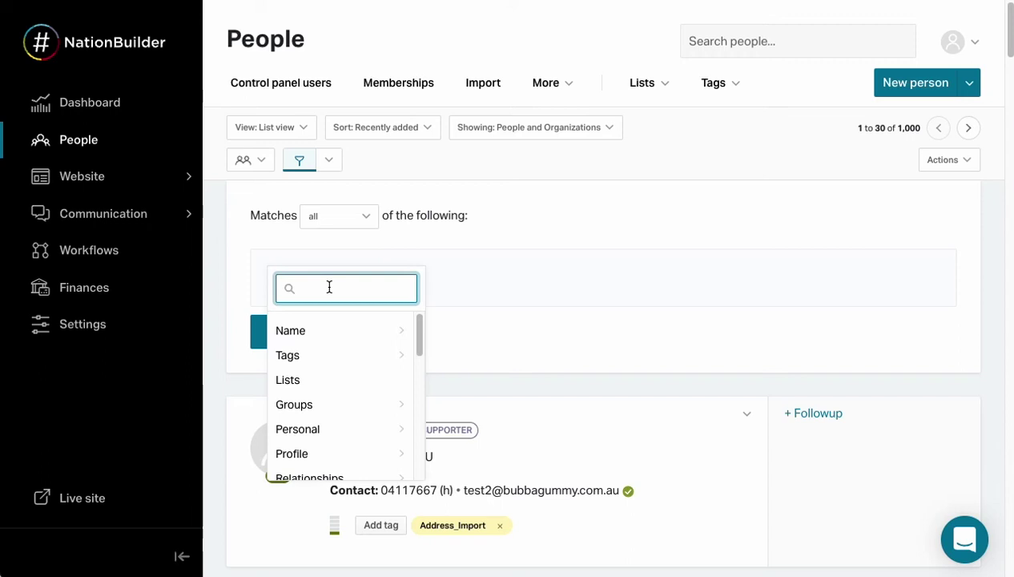
pyautogui.write('contact')
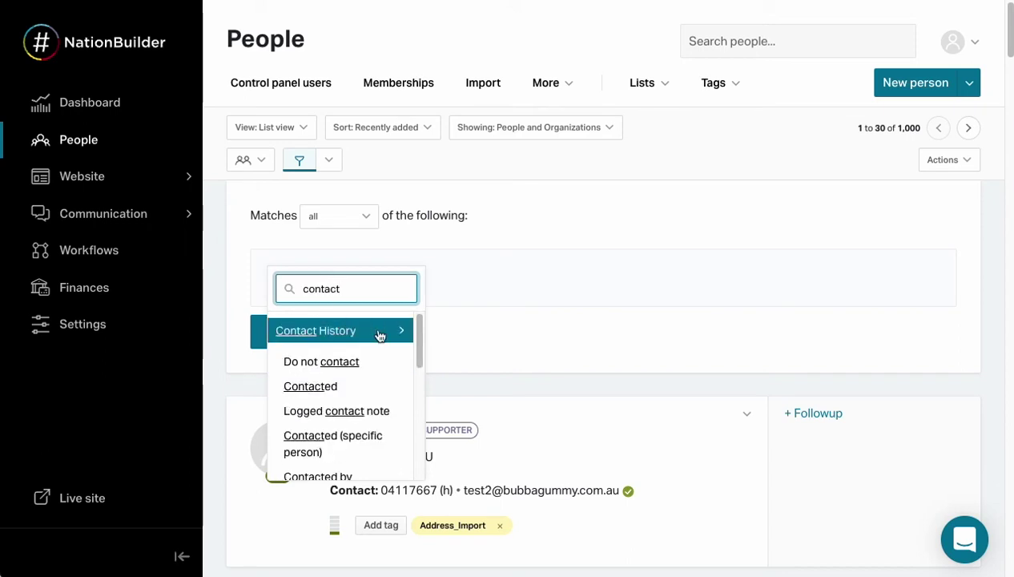
pyautogui.click(310, 386)
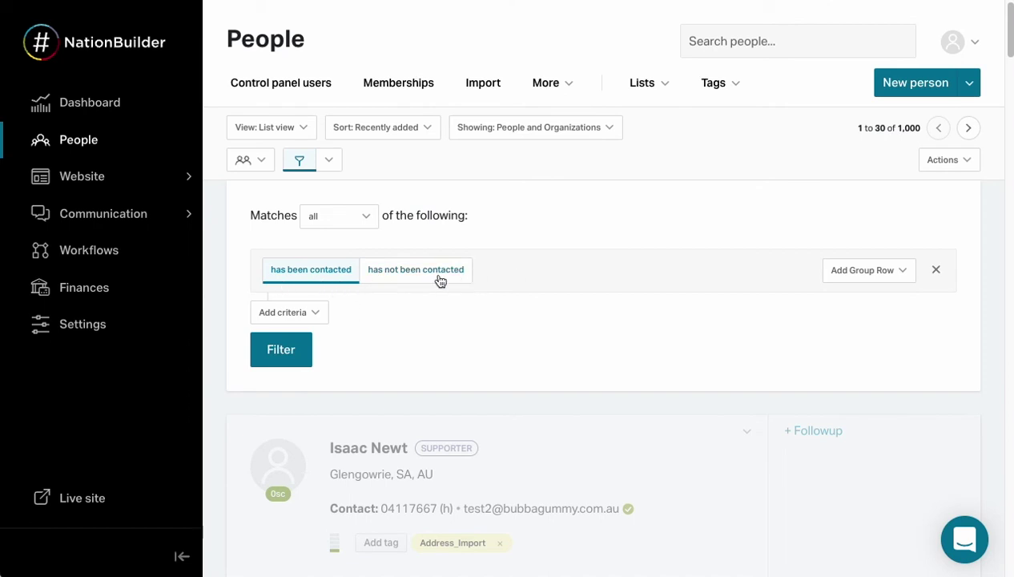
# - Search the criteria list for 'contact' again to find another contact condition
pyautogui.click(308, 314)
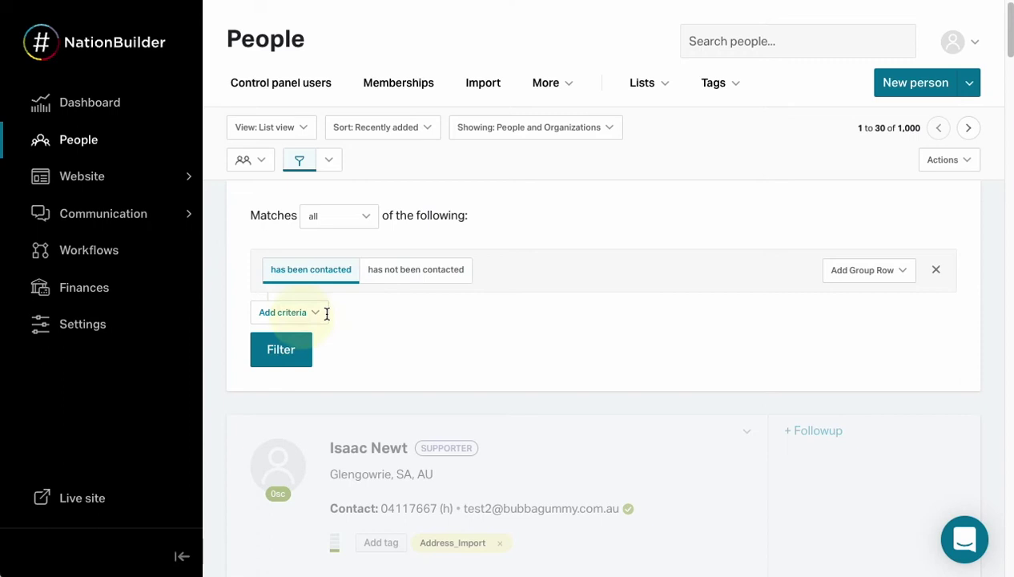
pyautogui.write('contacts')
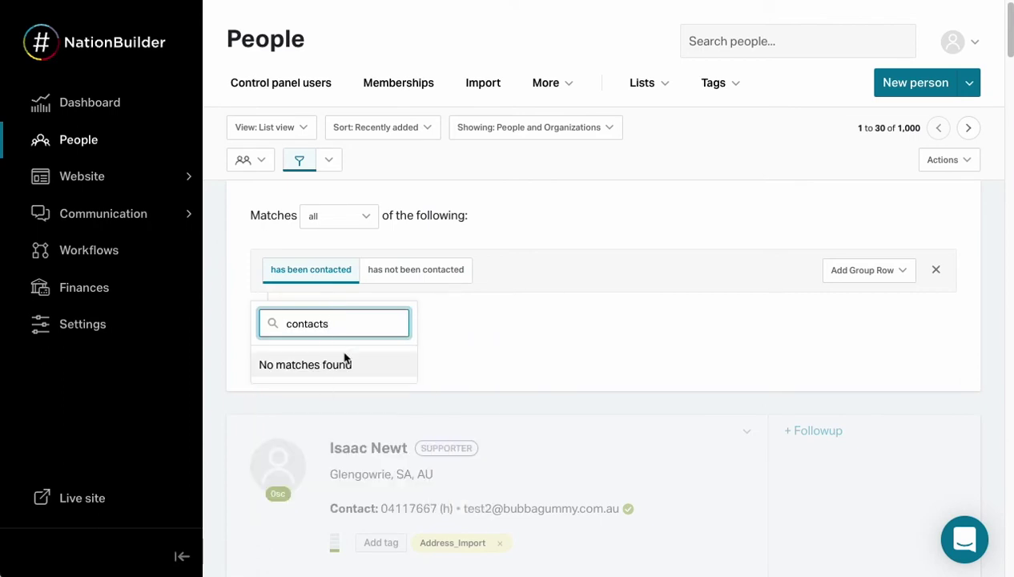
pyautogui.press('BackSpace')
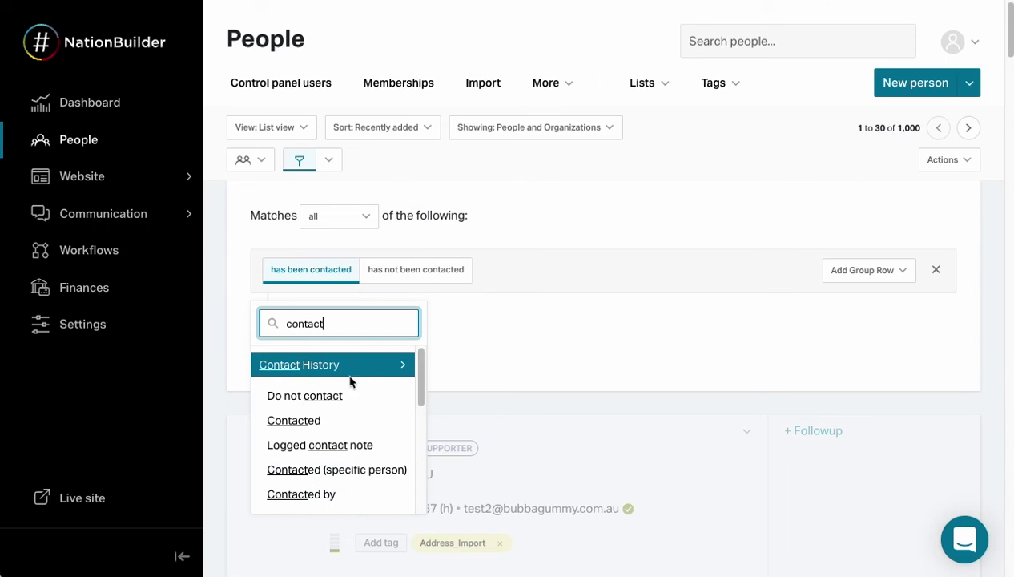
pyautogui.scroll(-2, 383, 382)
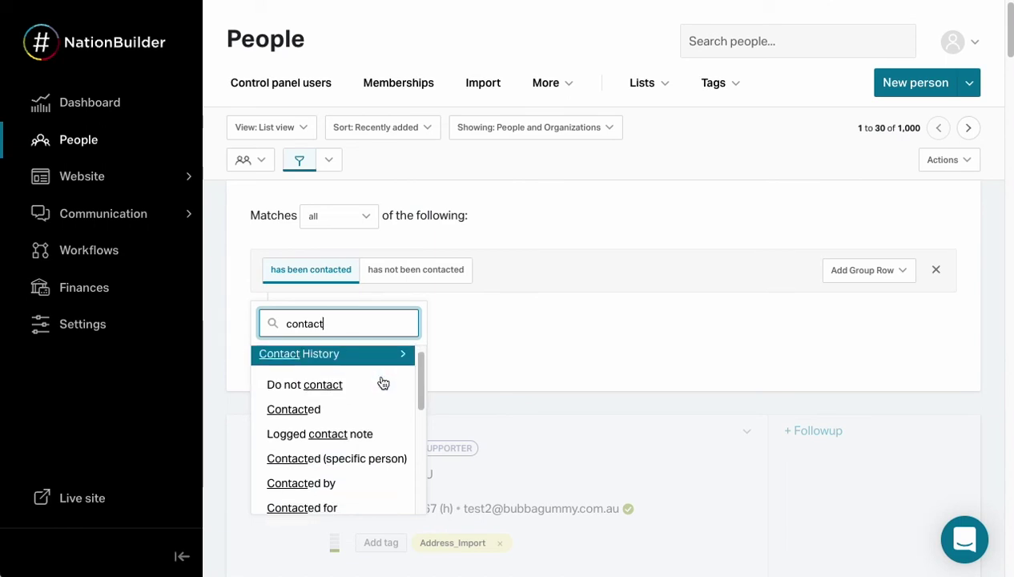
pyautogui.scroll(-4, 383, 382)
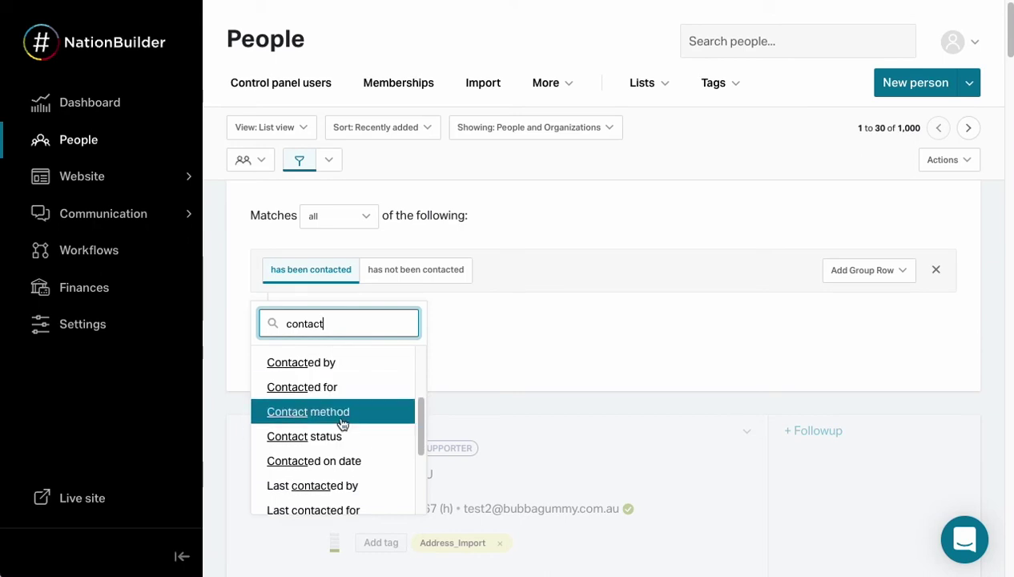
# - Add a Contact method is Door knock condition and apply the filter, leaving 34 people
pyautogui.click(343, 423)
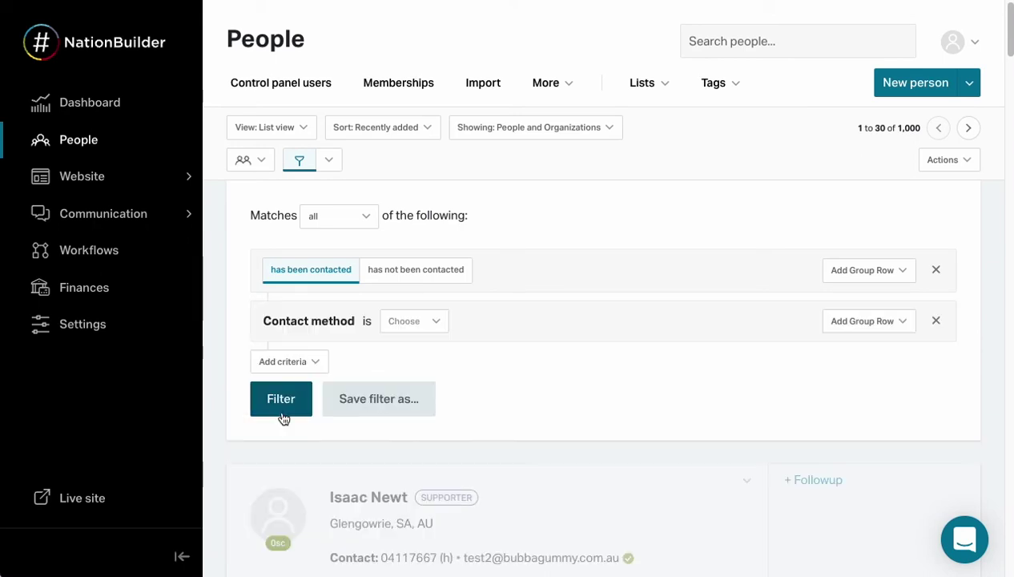
pyautogui.click(408, 325)
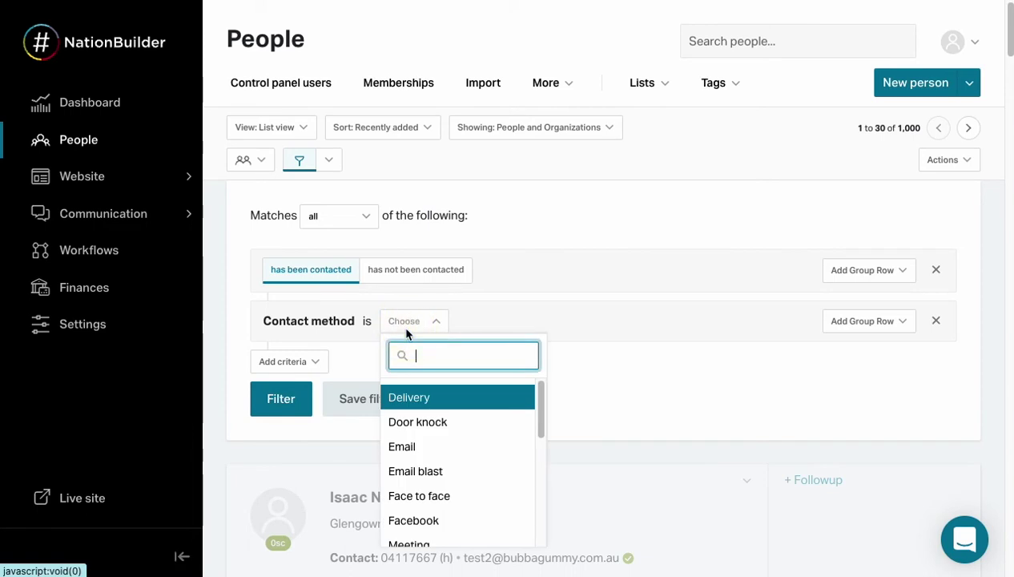
pyautogui.click(483, 421)
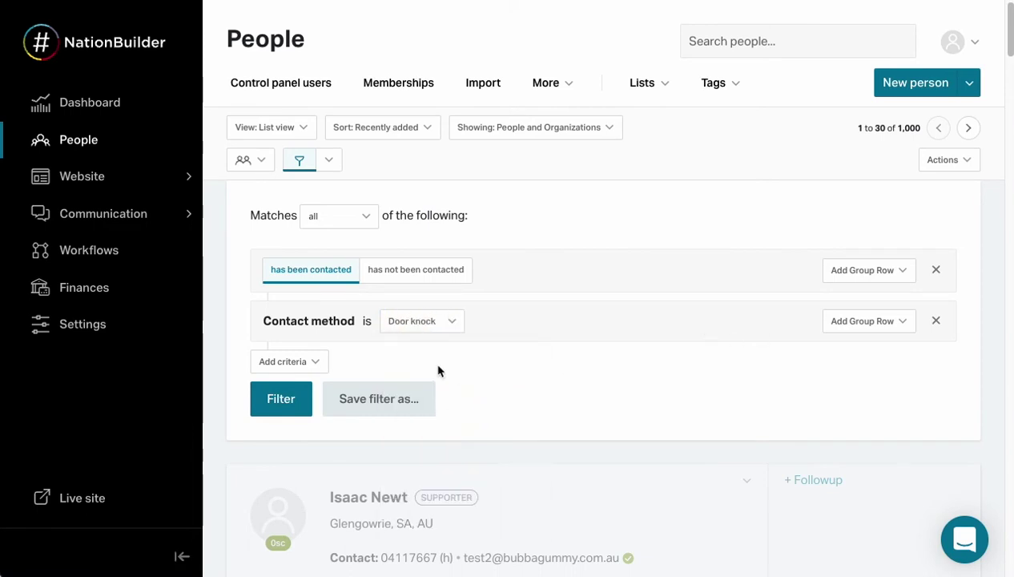
pyautogui.click(295, 404)
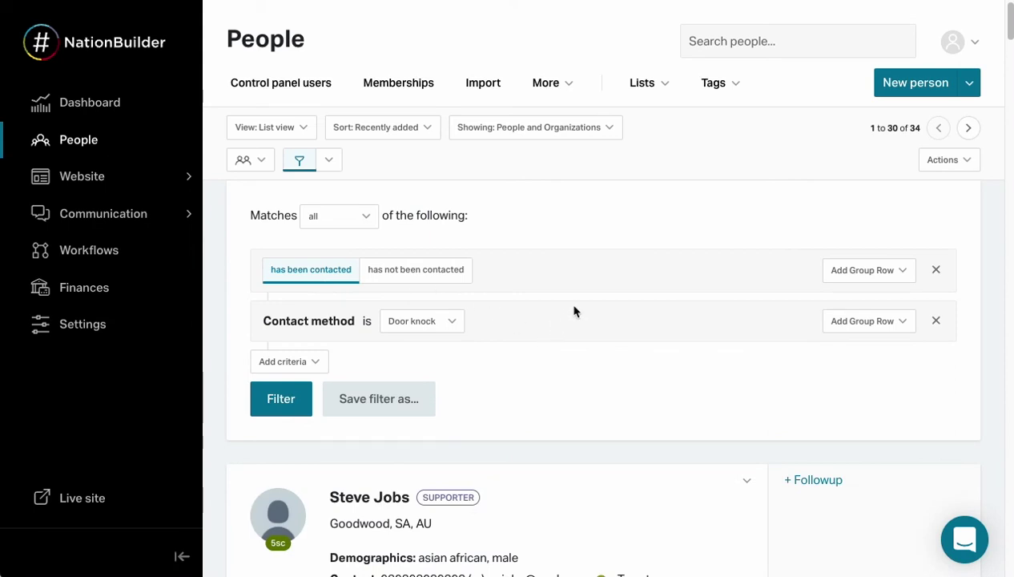
pyautogui.scroll(-6, 629, 319)
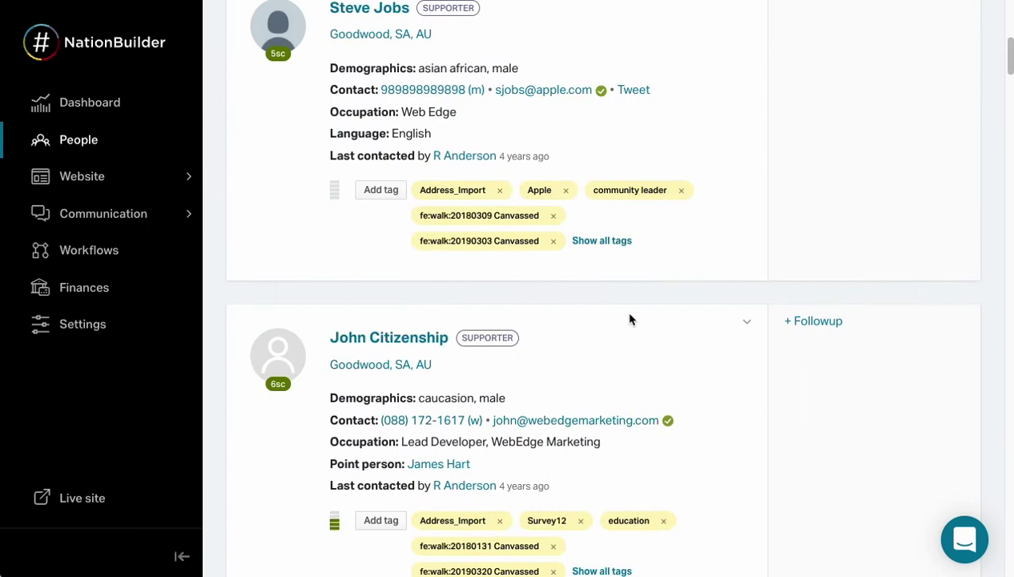
pyautogui.scroll(-5, 628, 318)
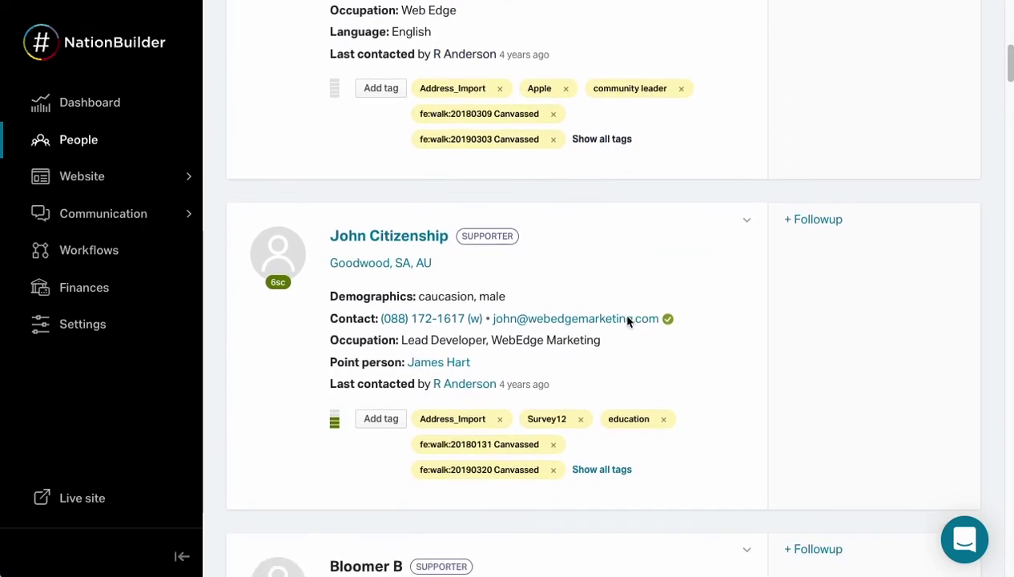
pyautogui.scroll(-3, 629, 321)
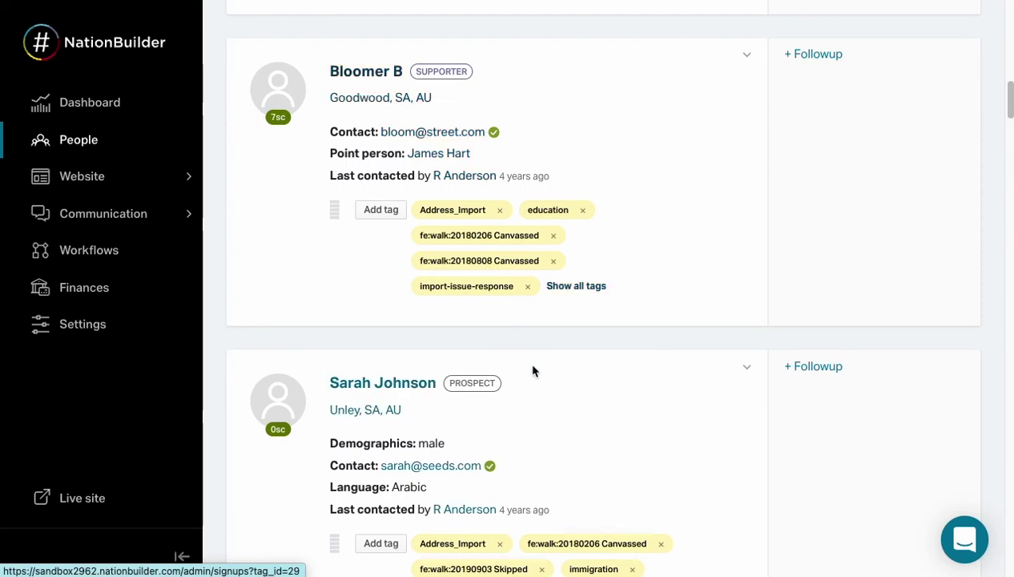
pyautogui.scroll(-4, 457, 214)
pyautogui.scroll(10, 738, 240)
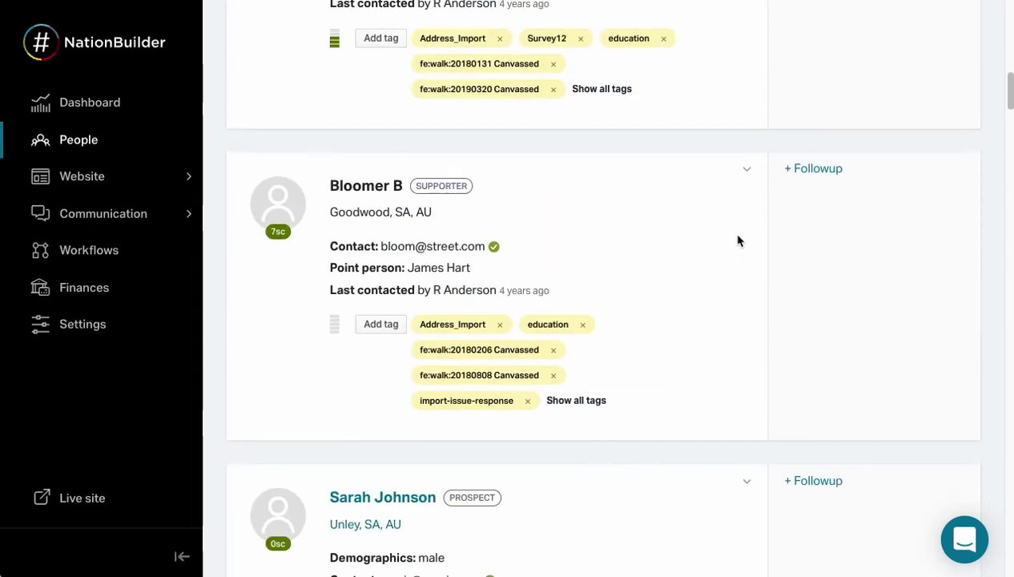
pyautogui.scroll(6, 738, 242)
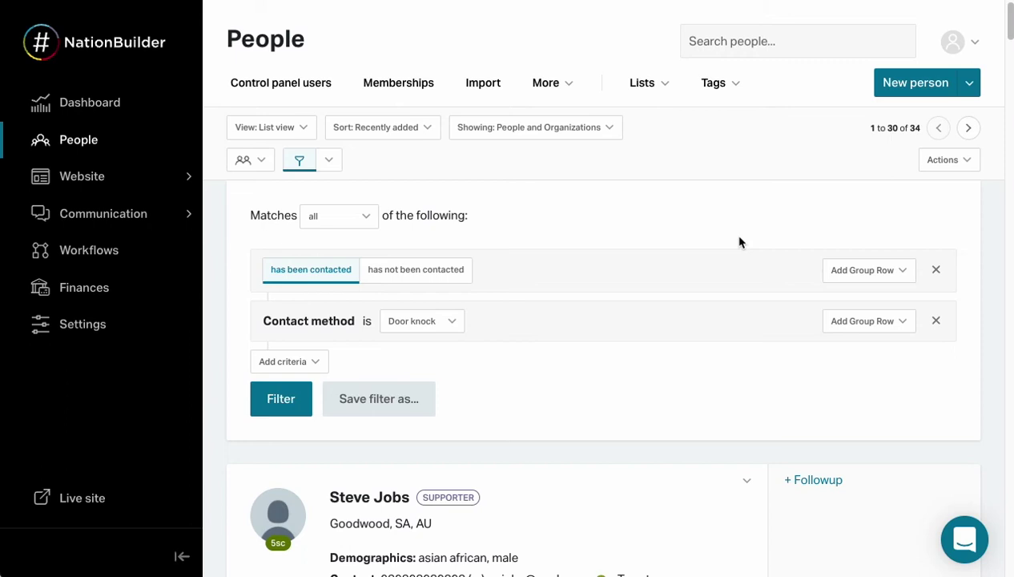
# - Search the criteria list for 'contact' to add a third condition
pyautogui.click(324, 368)
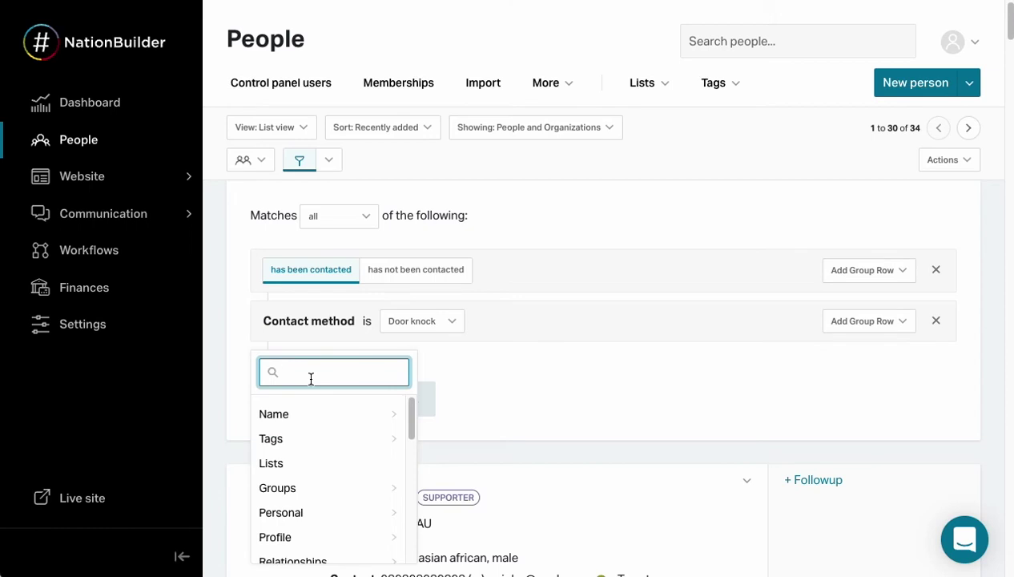
pyautogui.write('contra')
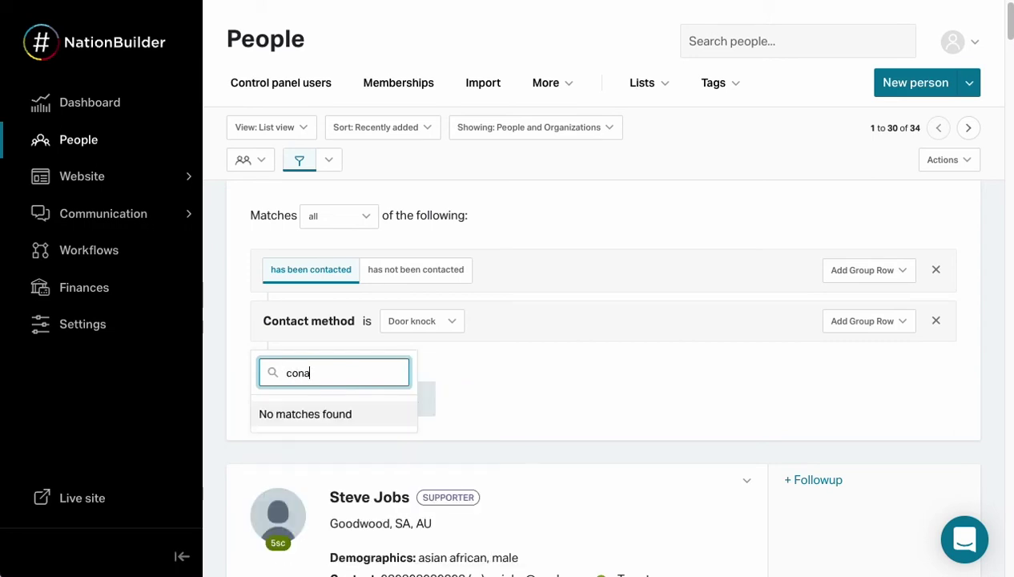
pyautogui.write('c')
pyautogui.press('BackSpace')
pyautogui.press('BackSpace')
pyautogui.write('trac')
pyautogui.press('BackSpace')
pyautogui.press('BackSpace')
pyautogui.press('BackSpace')
pyautogui.write('act')
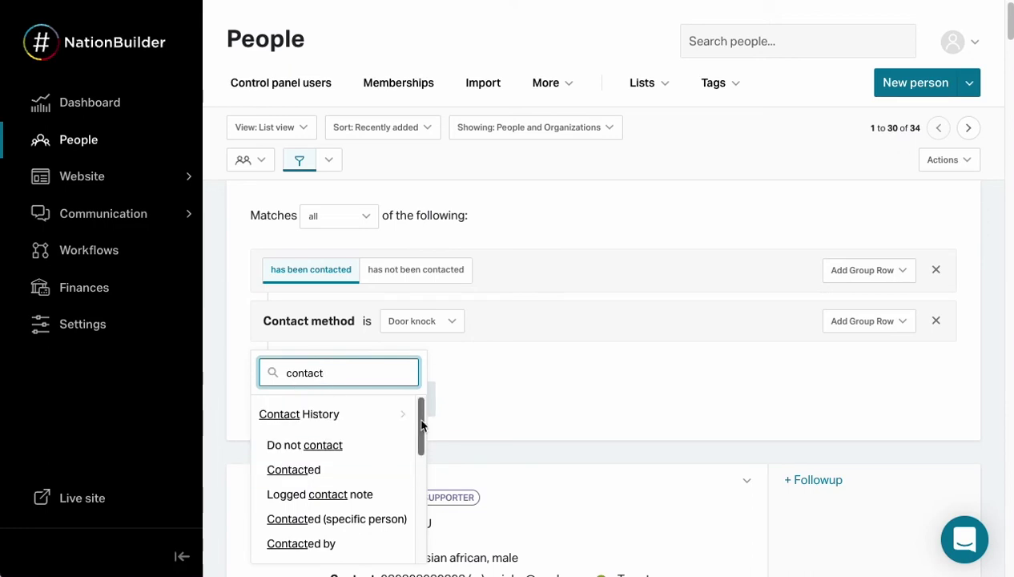
pyautogui.moveTo(422, 425); pyautogui.dragTo(419, 463)
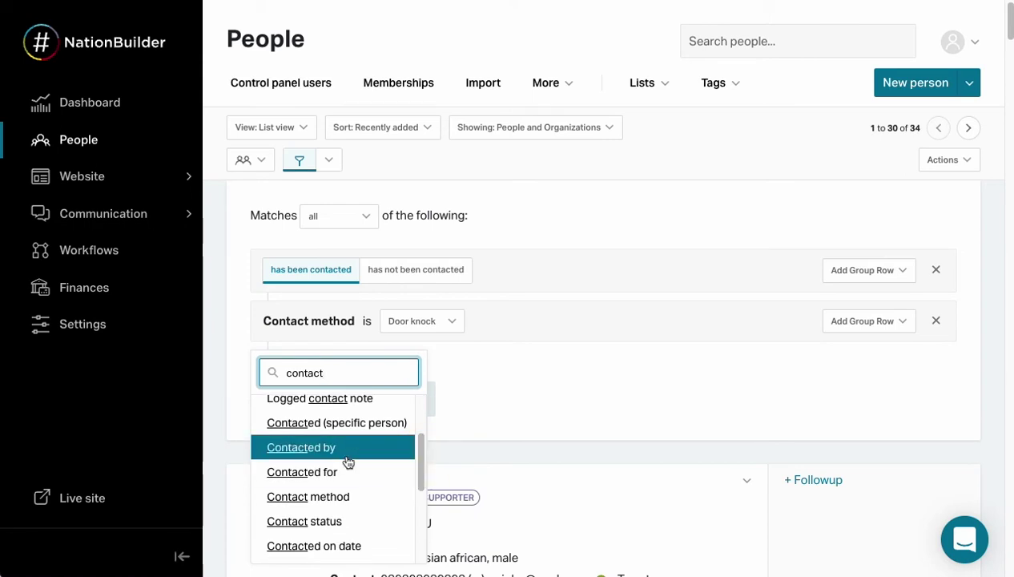
# - Try a Contacted by condition with a canvasser selected, then remove that row
pyautogui.click(340, 457)
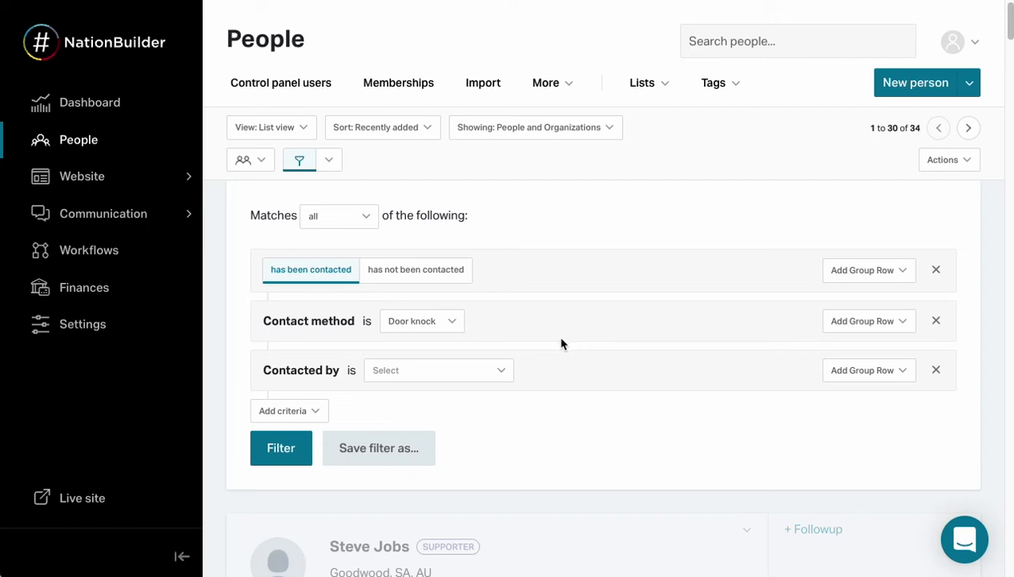
pyautogui.click(503, 370)
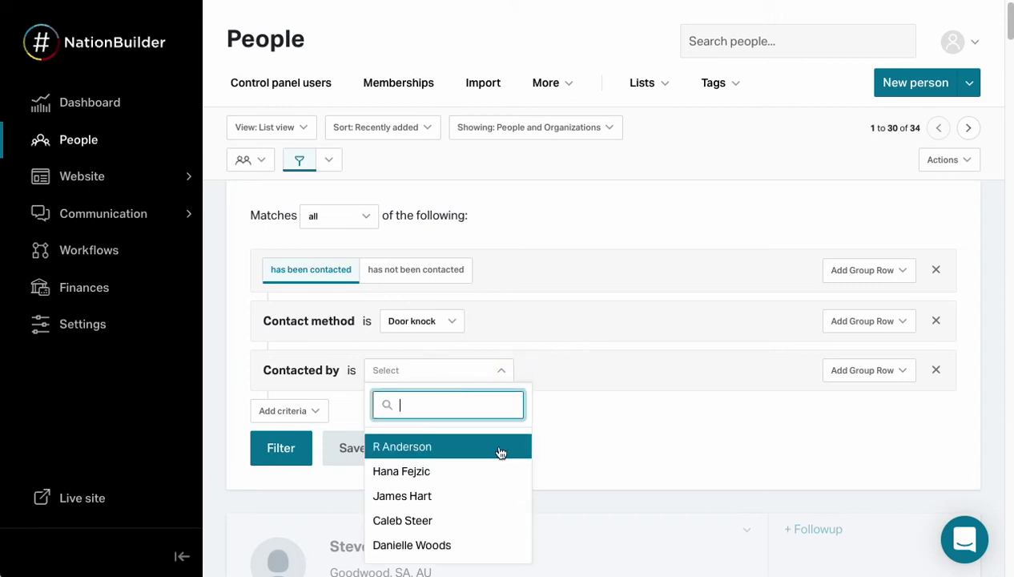
pyautogui.click(477, 492)
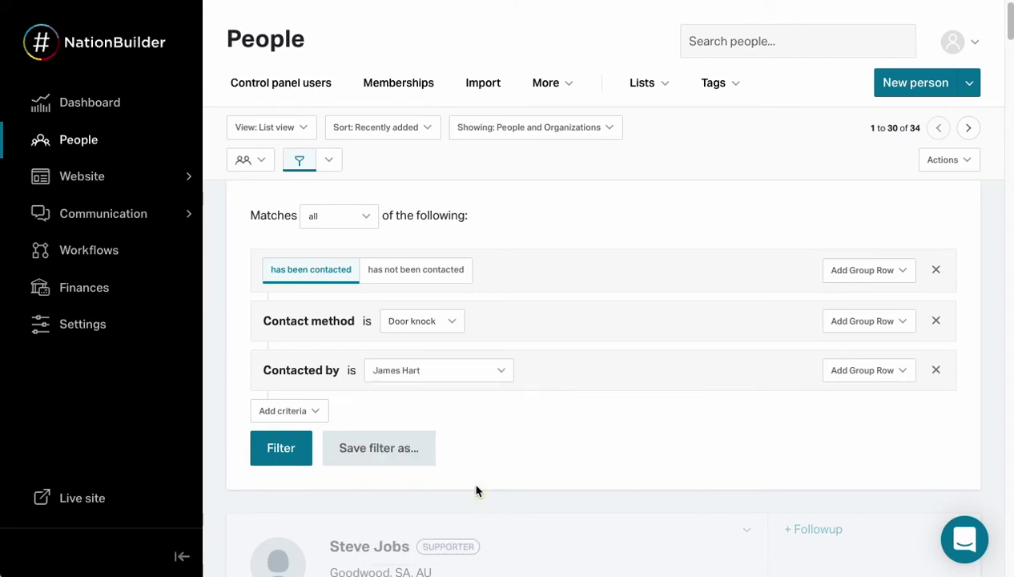
pyautogui.click(936, 374)
# - Add a Contacted on date criterion from the 'contac' search, dated 9 March 2022
pyautogui.click(317, 362)
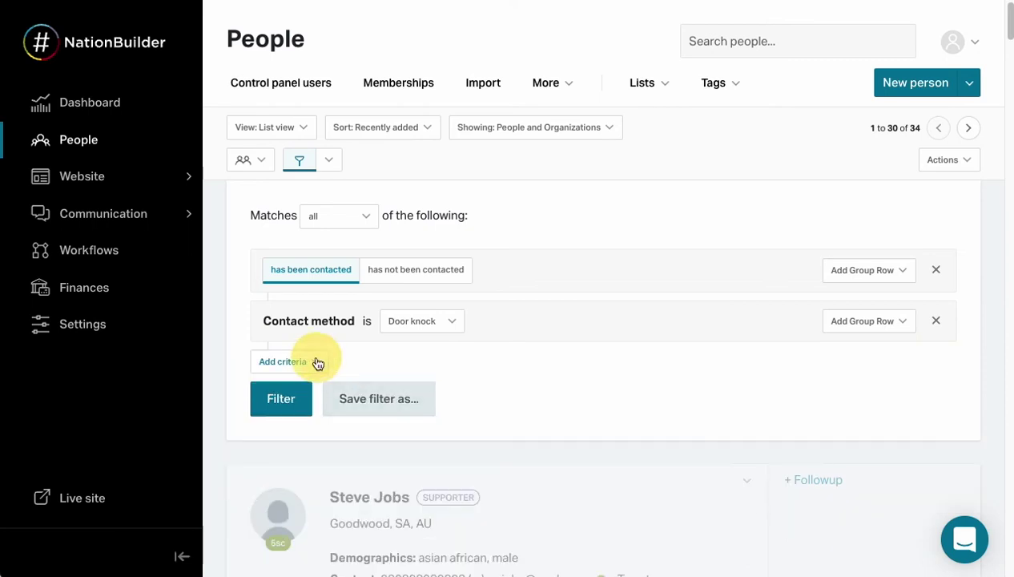
pyautogui.write('contact')
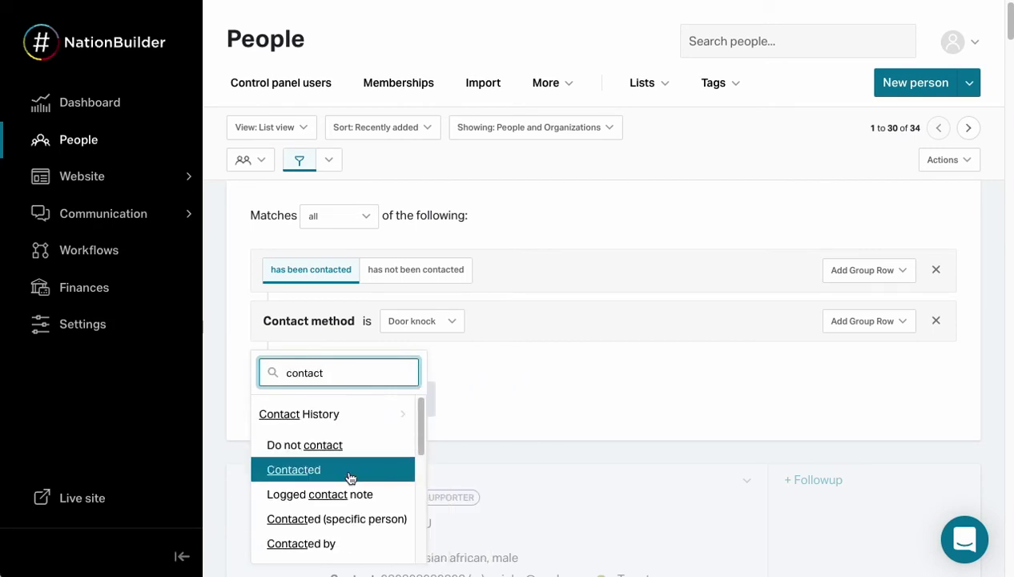
pyautogui.scroll(-3, 349, 479)
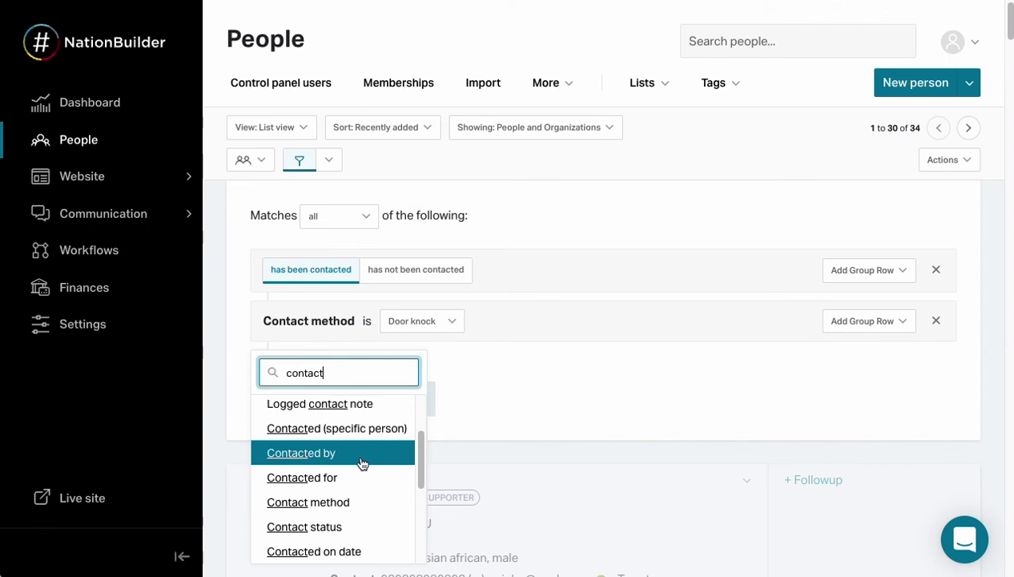
pyautogui.scroll(-1, 362, 463)
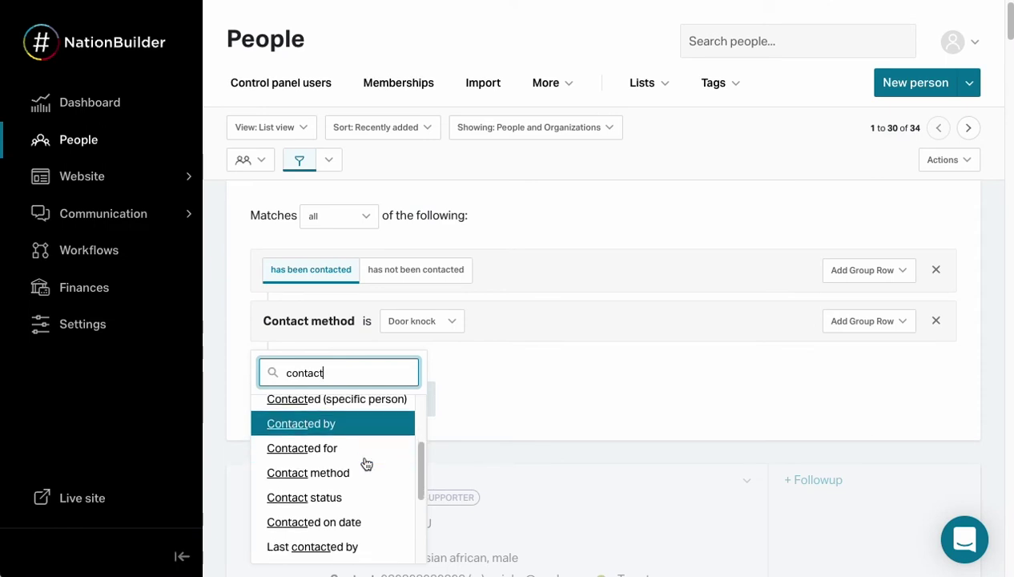
pyautogui.scroll(-1, 364, 464)
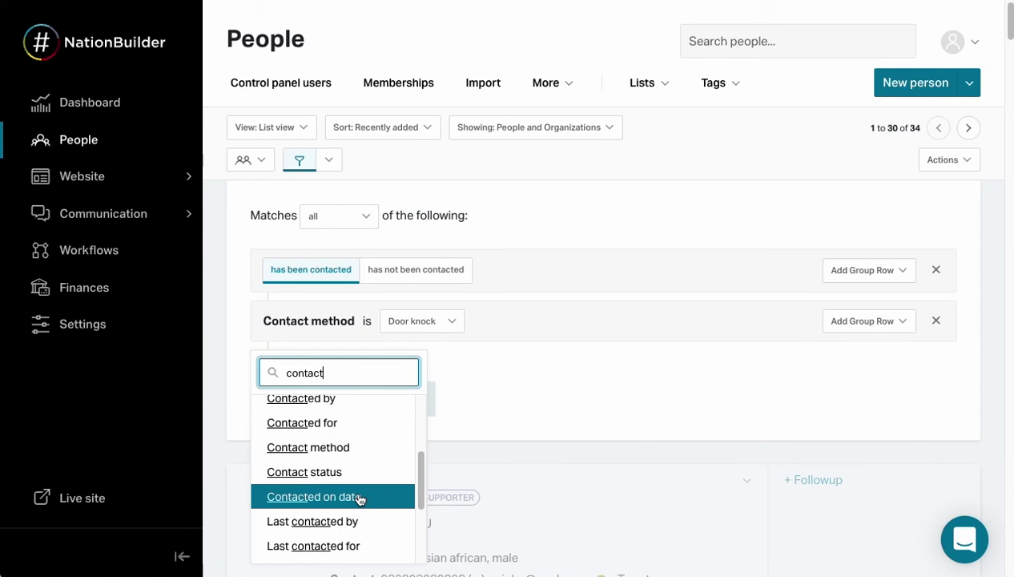
pyautogui.click(358, 497)
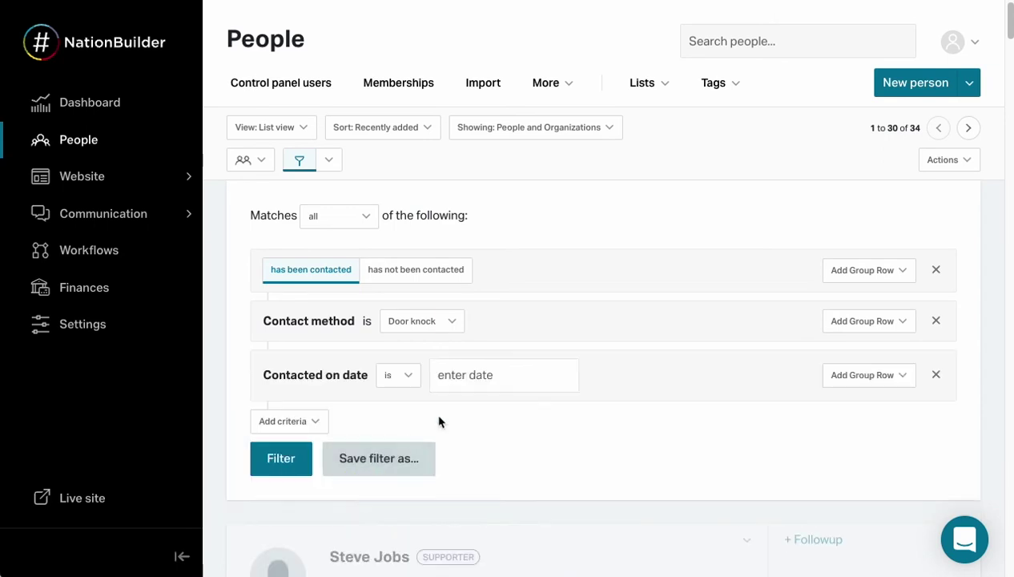
pyautogui.click(501, 380)
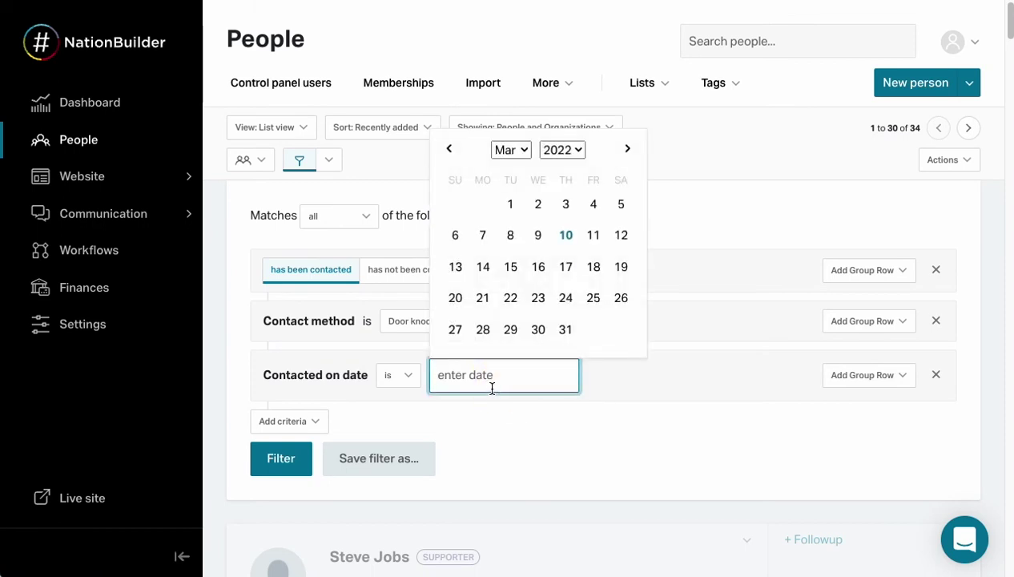
pyautogui.click(537, 238)
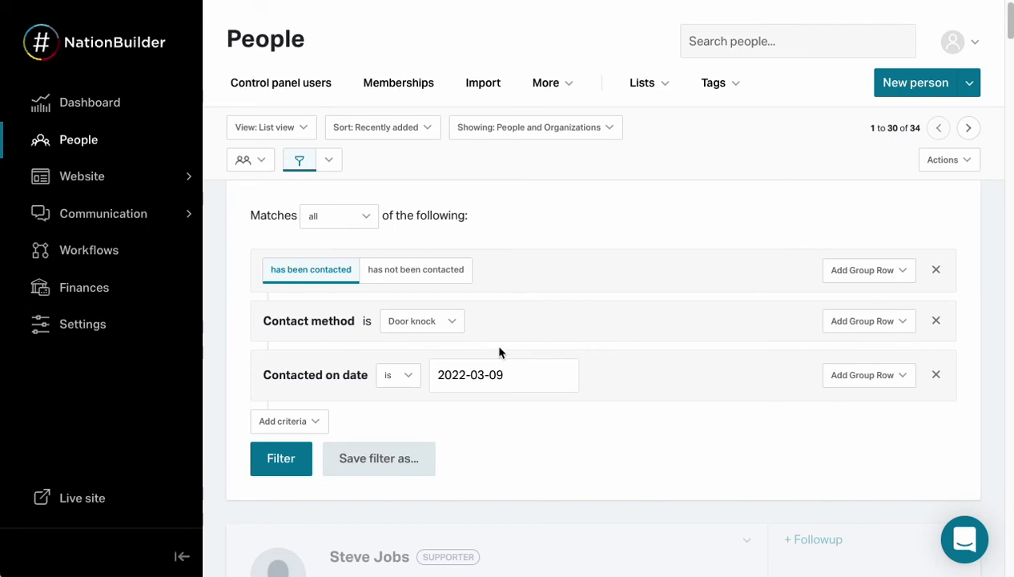
pyautogui.click(392, 375)
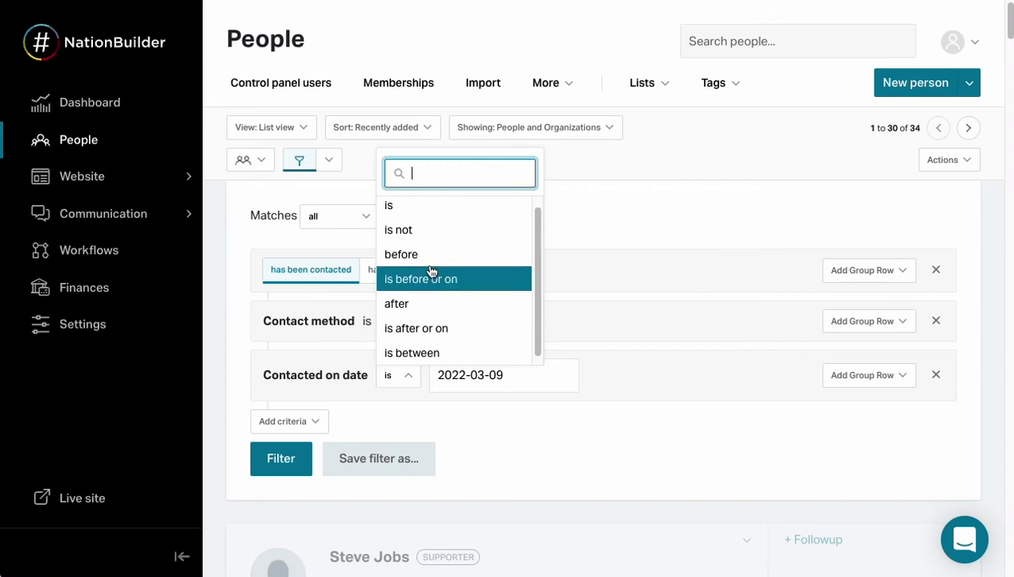
# - Change the date condition to 'is between' 2022-03-09 and 2021-11-01
pyautogui.scroll(-1, 431, 266)
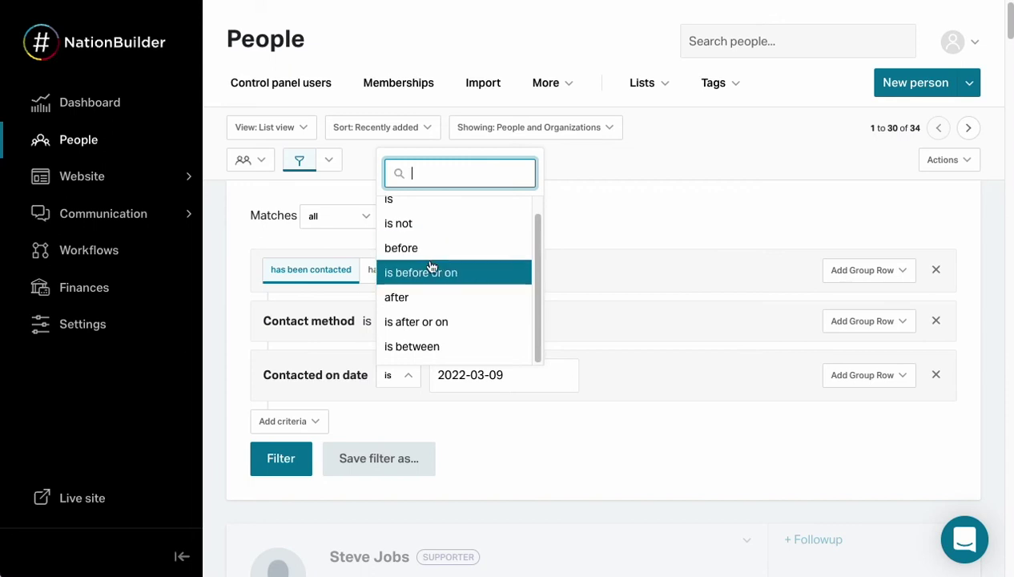
pyautogui.click(469, 350)
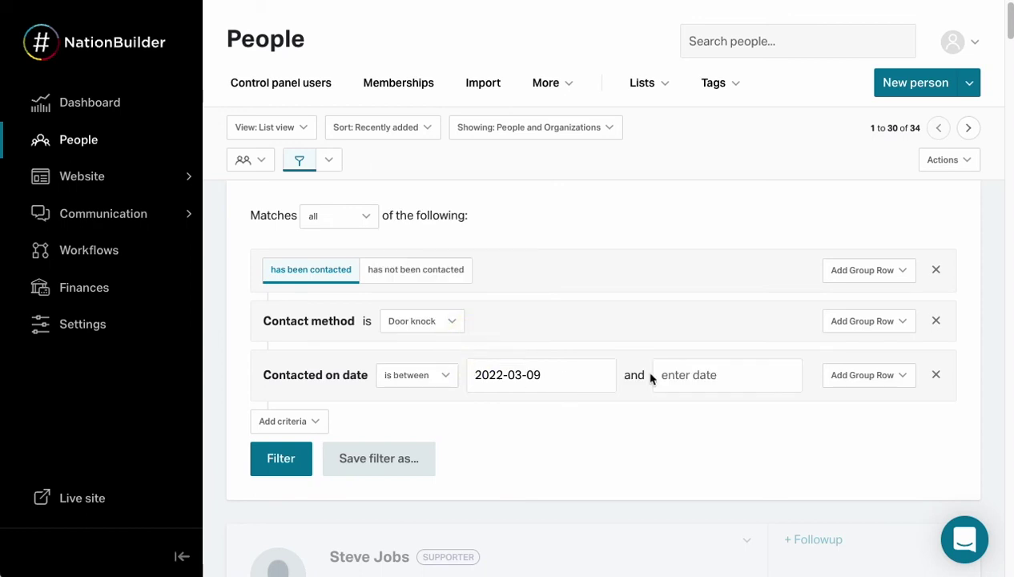
pyautogui.click(745, 374)
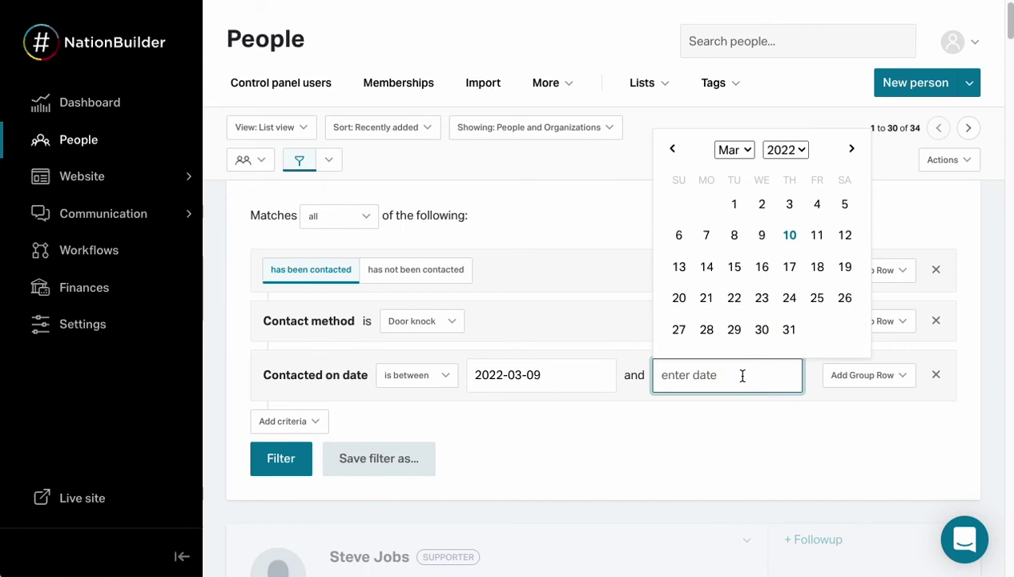
pyautogui.click(673, 156)
pyautogui.click(673, 156)
pyautogui.click(673, 156)
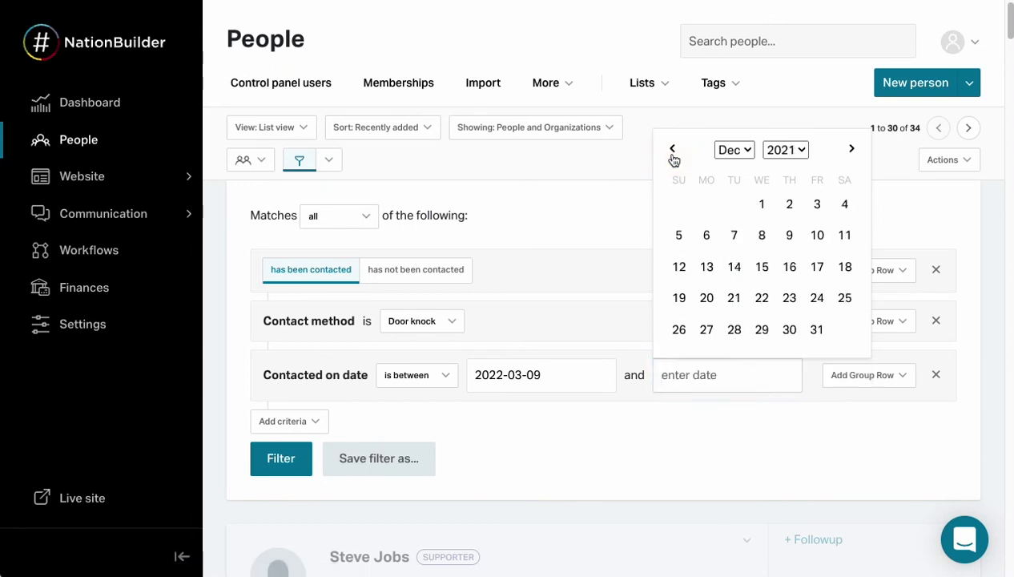
pyautogui.click(673, 157)
pyautogui.click(705, 205)
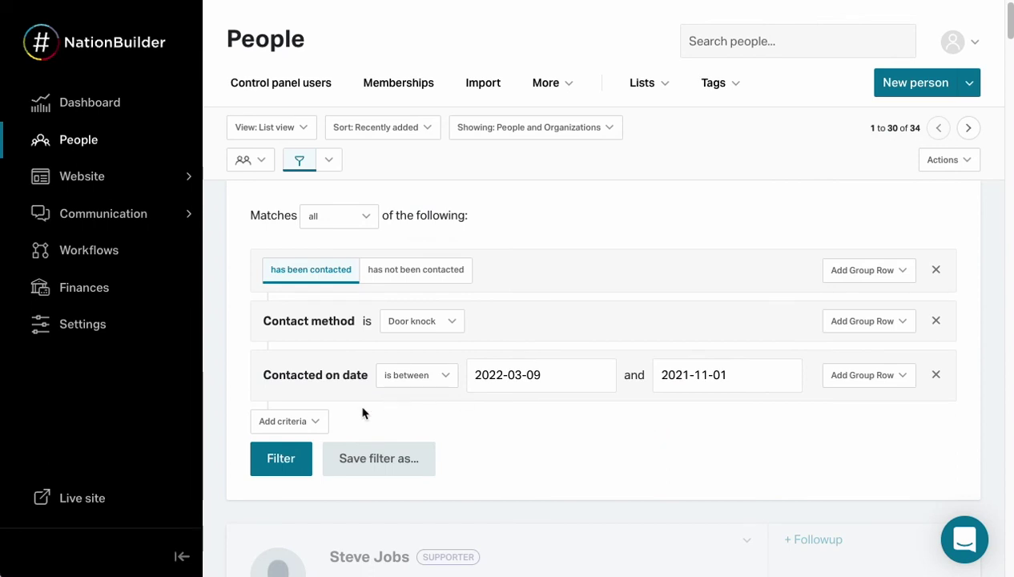
pyautogui.click(301, 422)
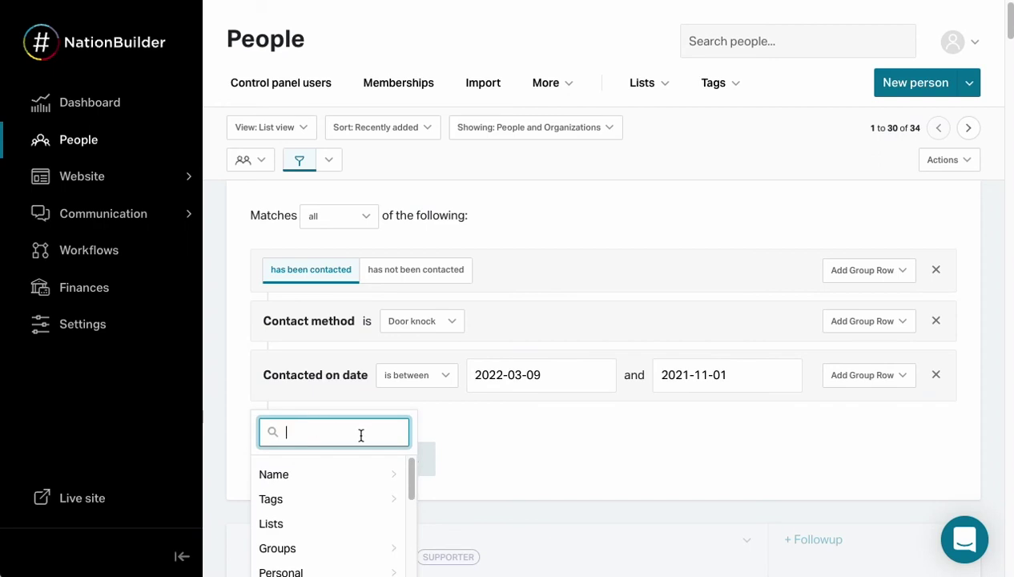
# - Add a Contact status condition set to No answer
pyautogui.write('contact')
pyautogui.scroll(-1, 379, 506)
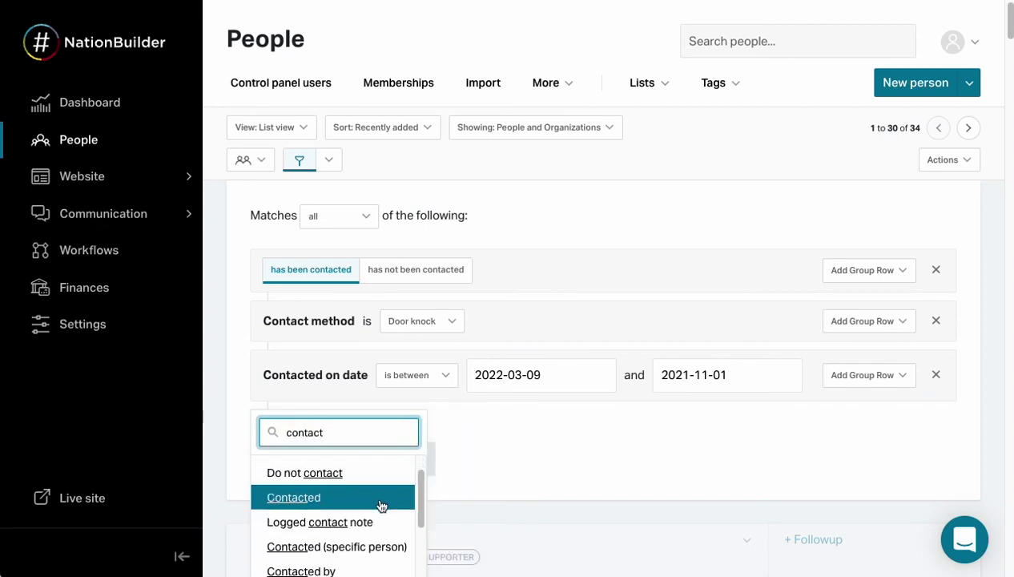
pyautogui.scroll(-3, 379, 507)
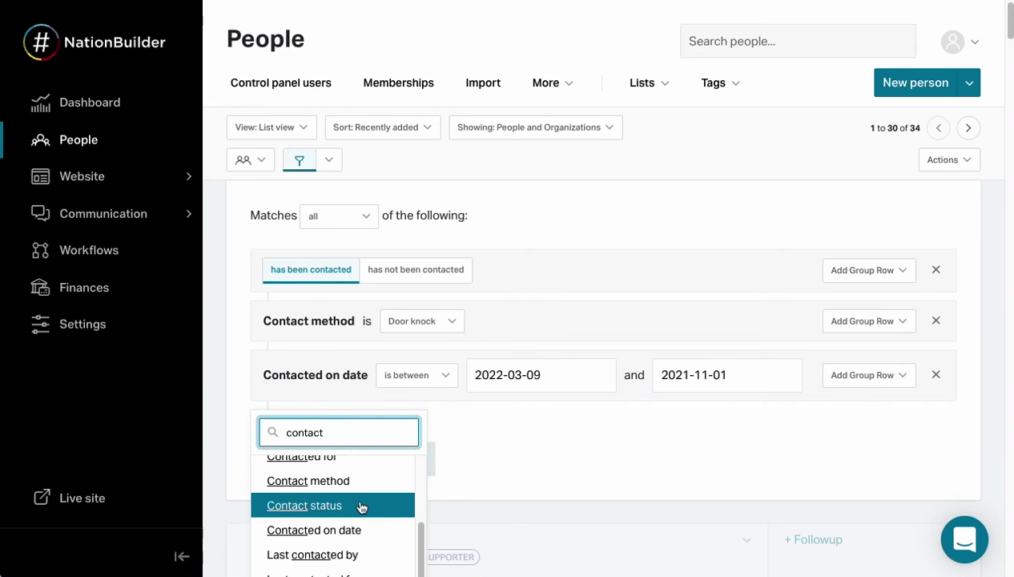
pyautogui.click(362, 507)
pyautogui.click(424, 429)
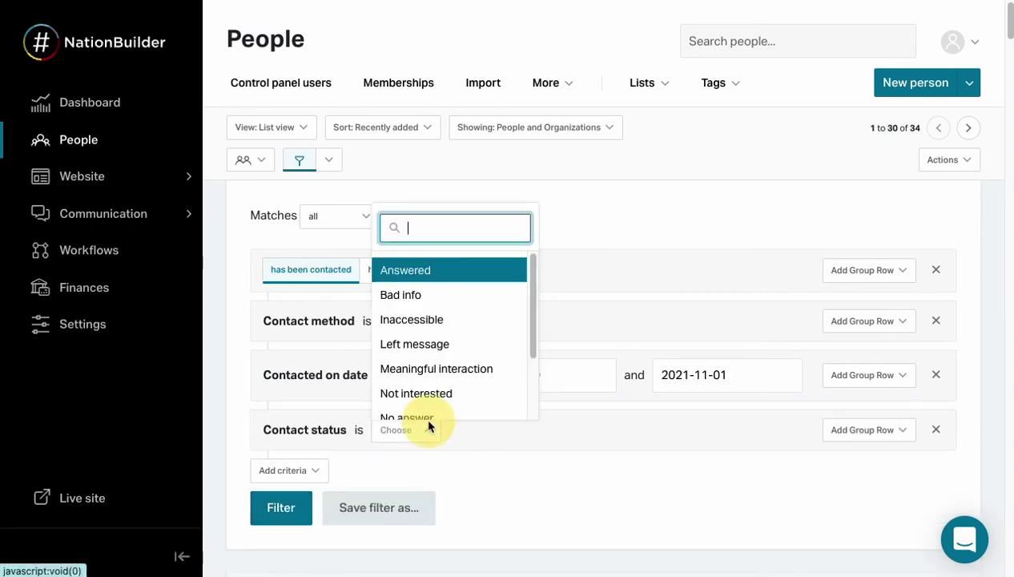
pyautogui.scroll(-1, 481, 352)
pyautogui.moveTo(536, 286); pyautogui.dragTo(528, 271)
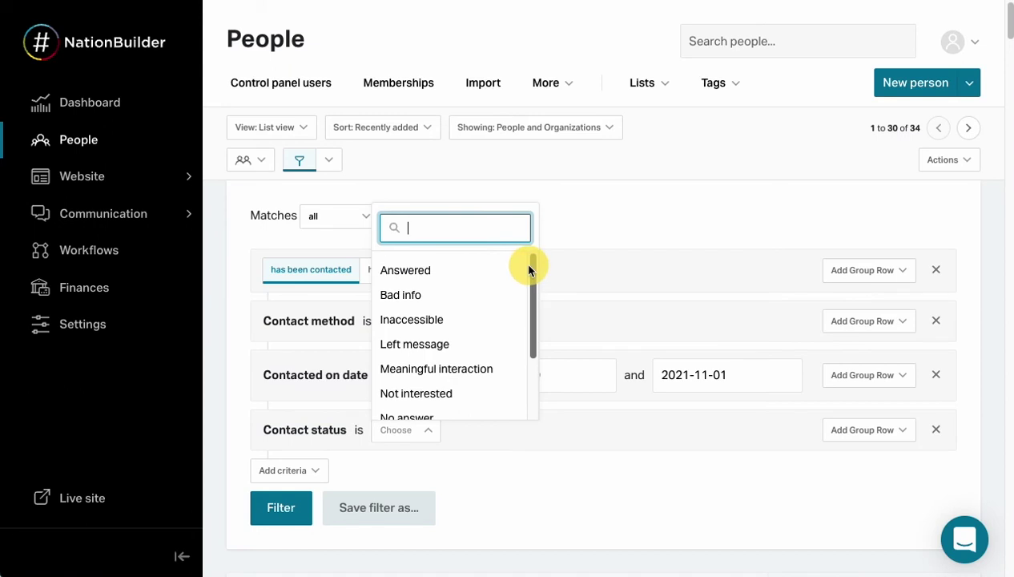
pyautogui.moveTo(534, 272); pyautogui.dragTo(524, 352)
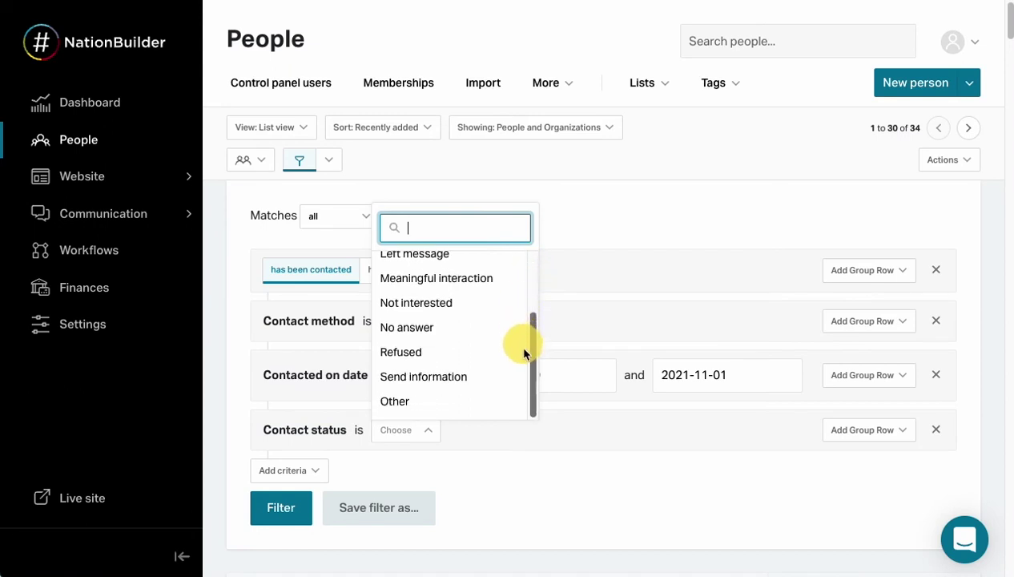
pyautogui.click(458, 329)
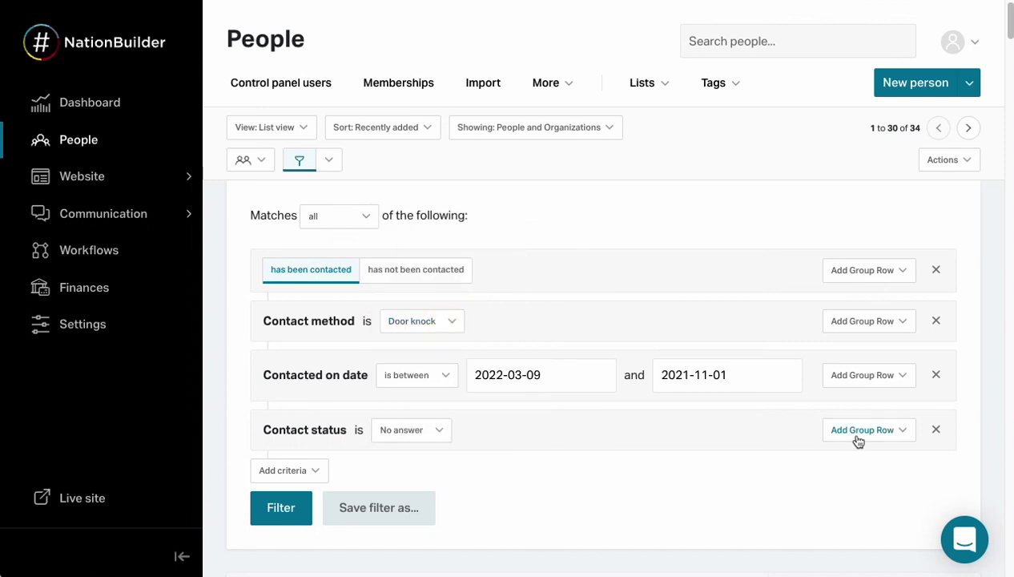
# - Review the other Contact status options, keeping No answer selected
pyautogui.click(399, 431)
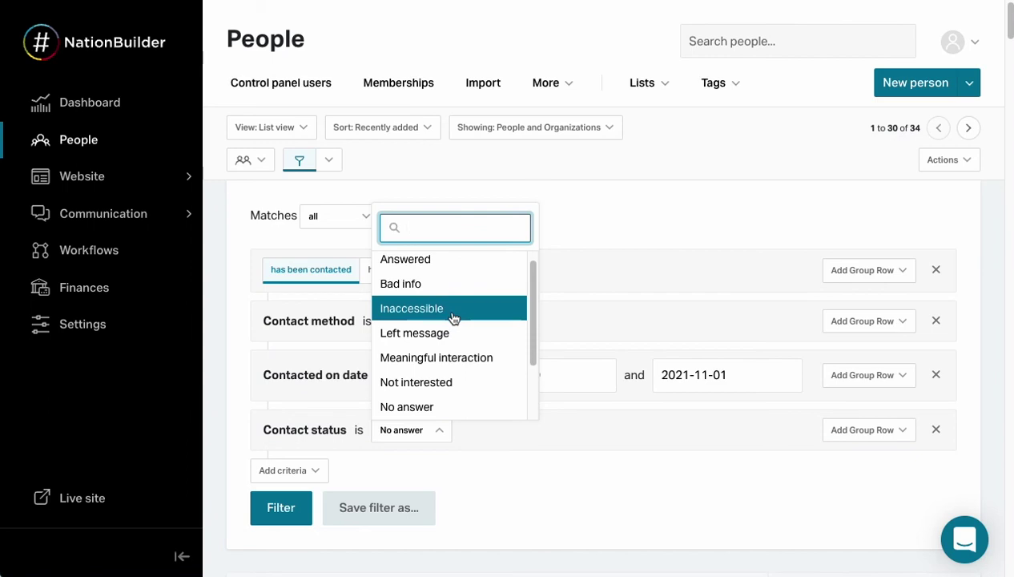
pyautogui.scroll(-1, 455, 321)
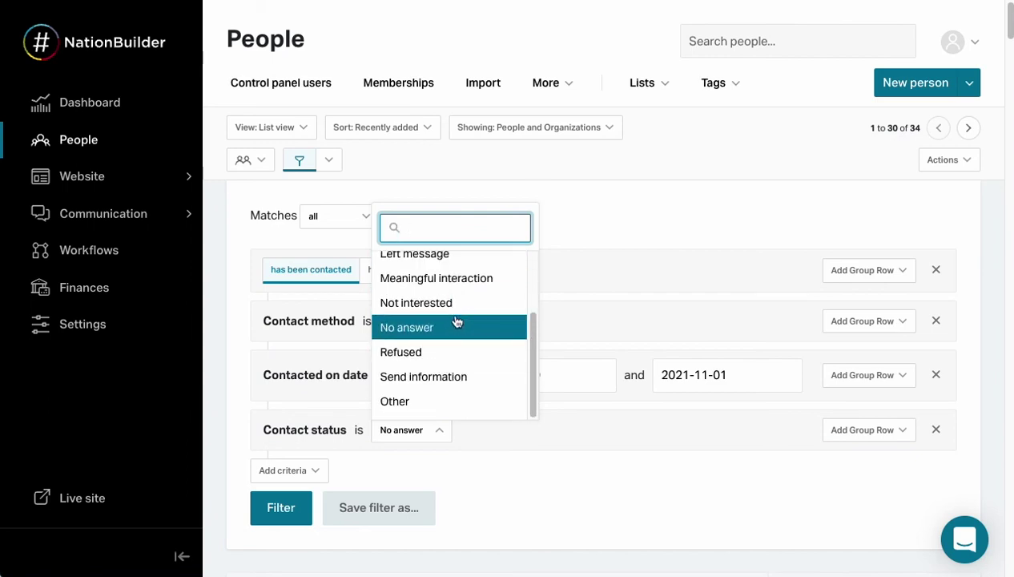
pyautogui.scroll(2, 454, 306)
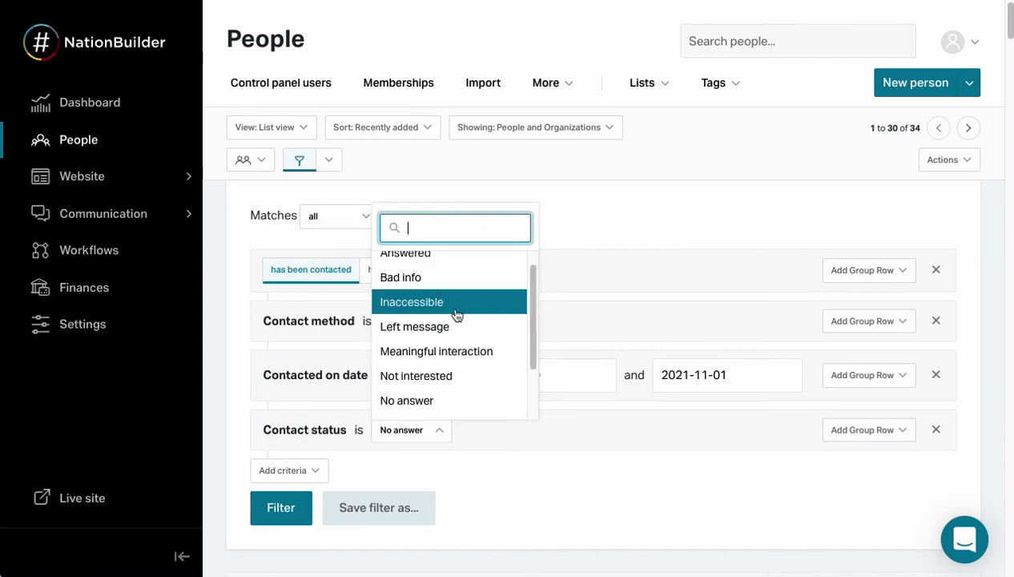
pyautogui.click(711, 461)
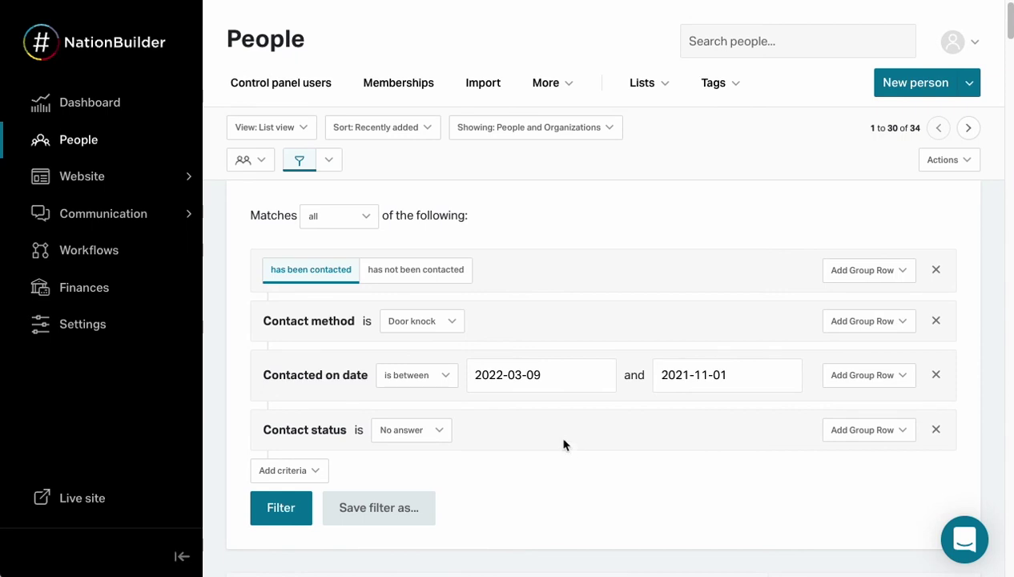
# - Remove the has-been-contacted, Contact status and Contacted on date rows, then re-apply the filter
pyautogui.click(936, 270)
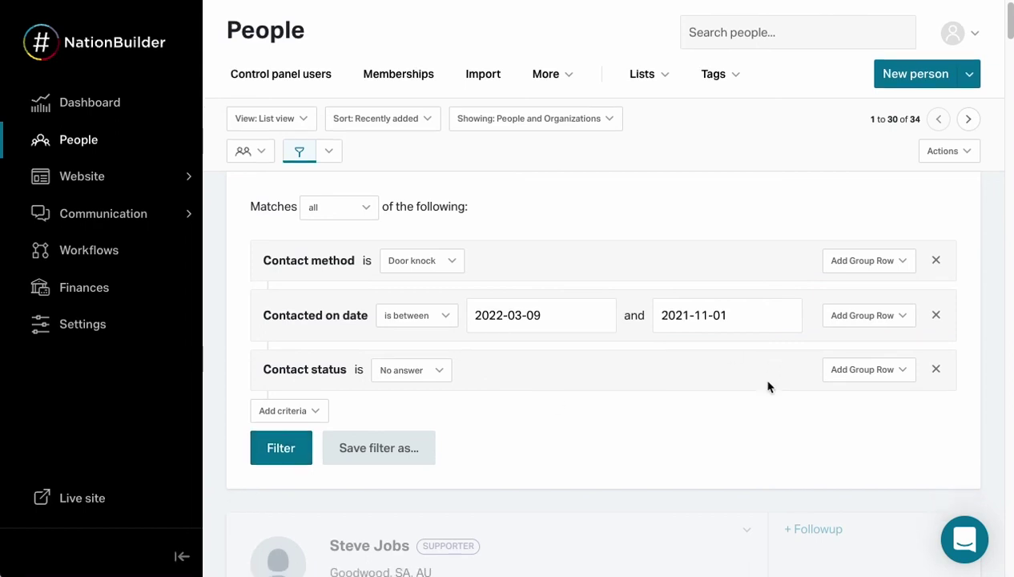
pyautogui.scroll(-4, 767, 389)
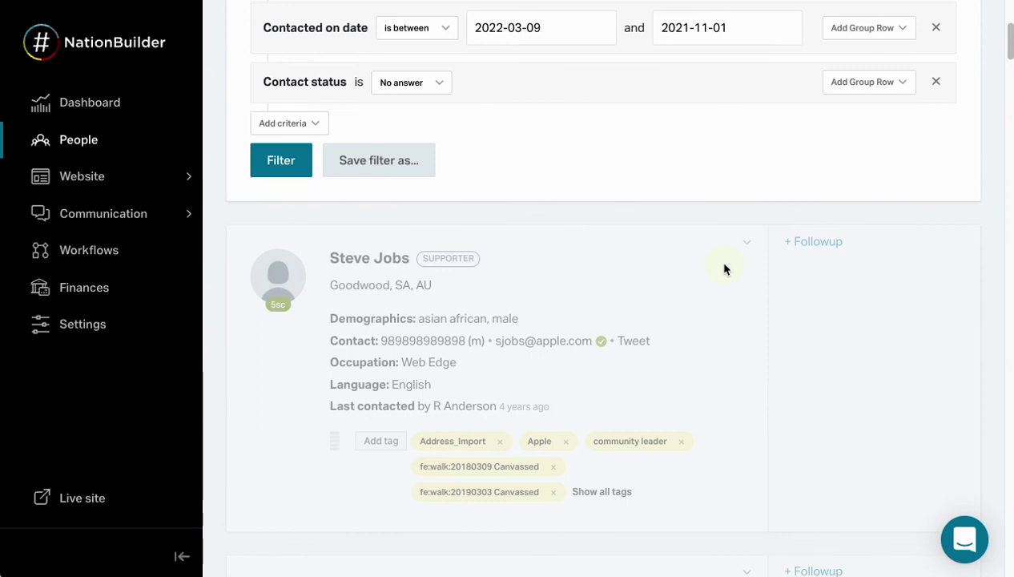
pyautogui.scroll(4, 725, 267)
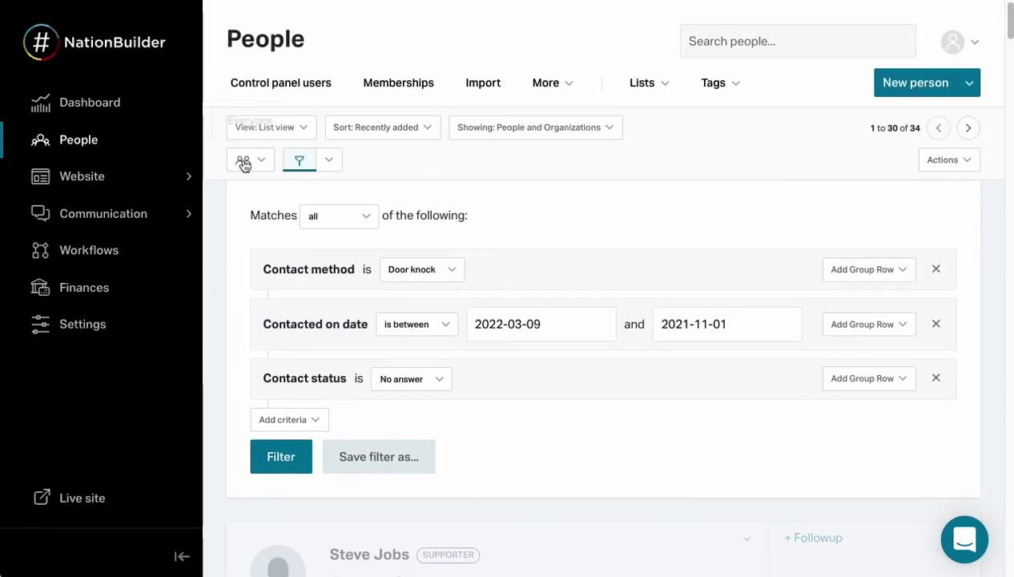
pyautogui.click(936, 377)
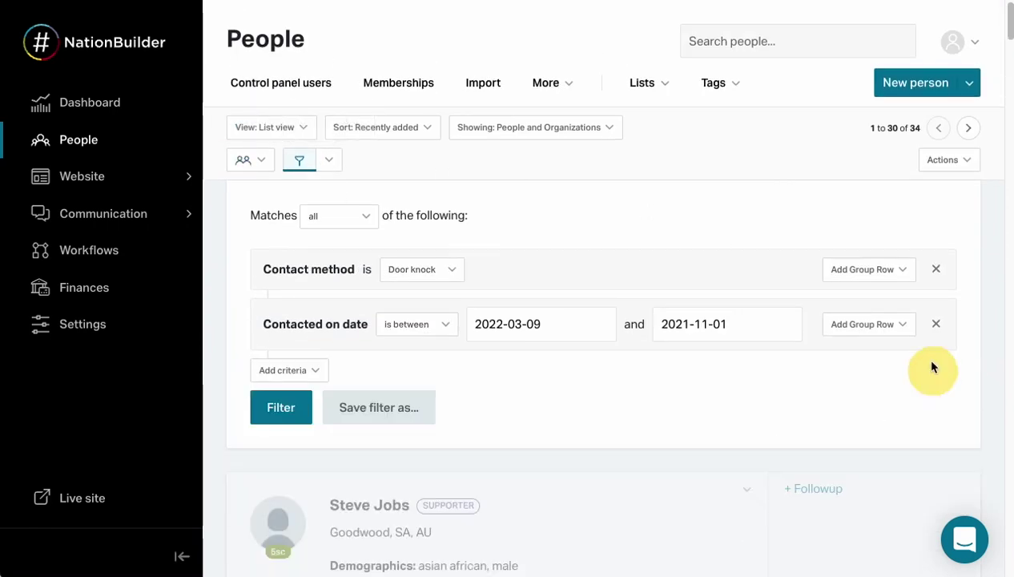
pyautogui.click(935, 324)
pyautogui.click(277, 355)
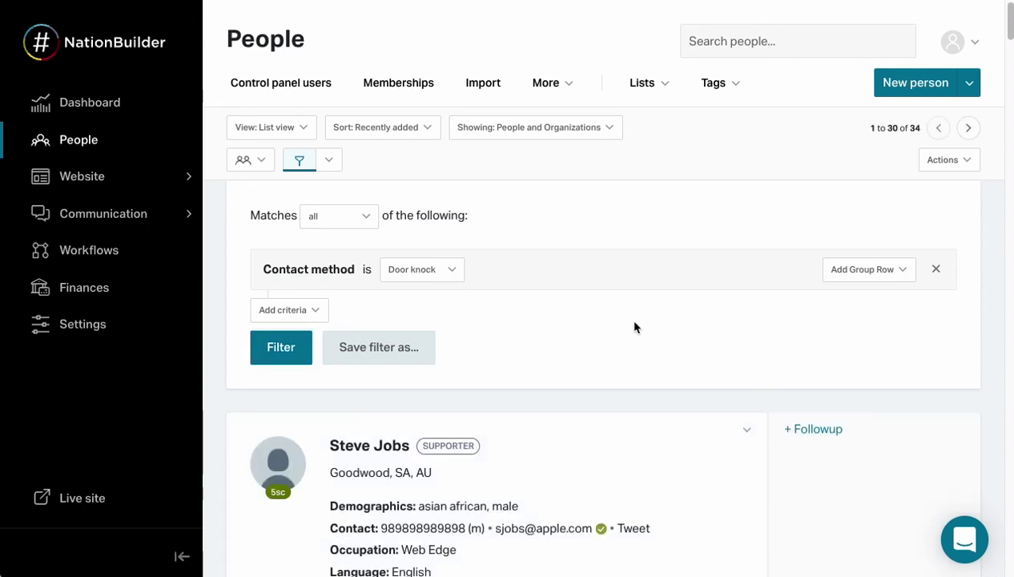
pyautogui.scroll(-3, 632, 328)
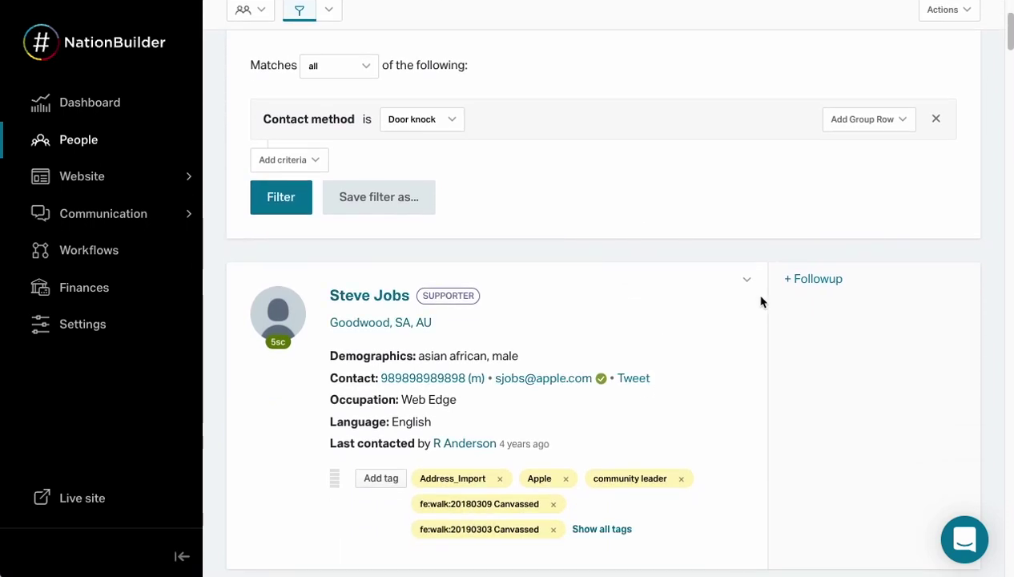
# - Open the first matching person's profile and expand the door-knock note in their activity feed
pyautogui.click(368, 305)
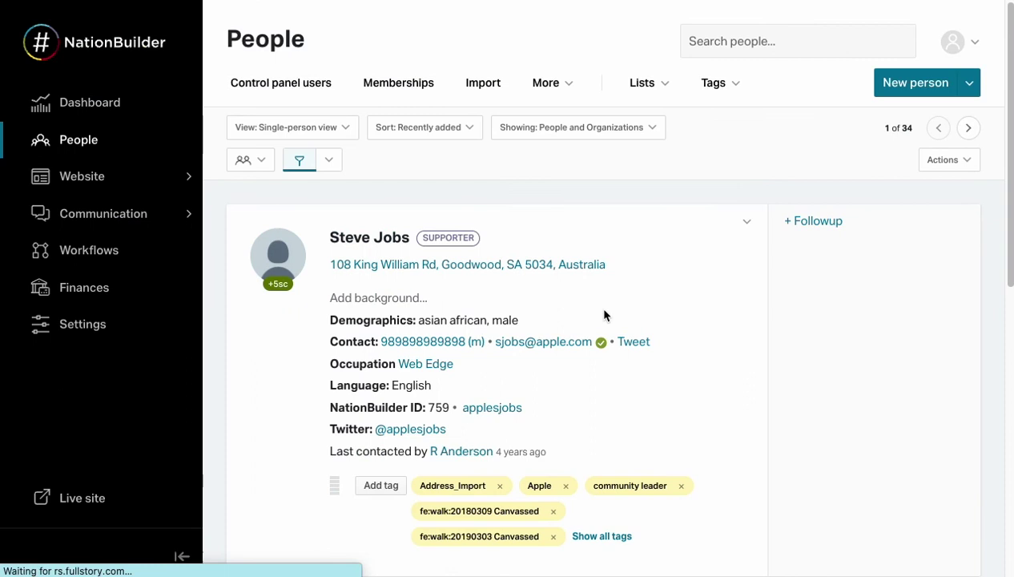
pyautogui.scroll(-1, 775, 361)
pyautogui.scroll(-8, 772, 362)
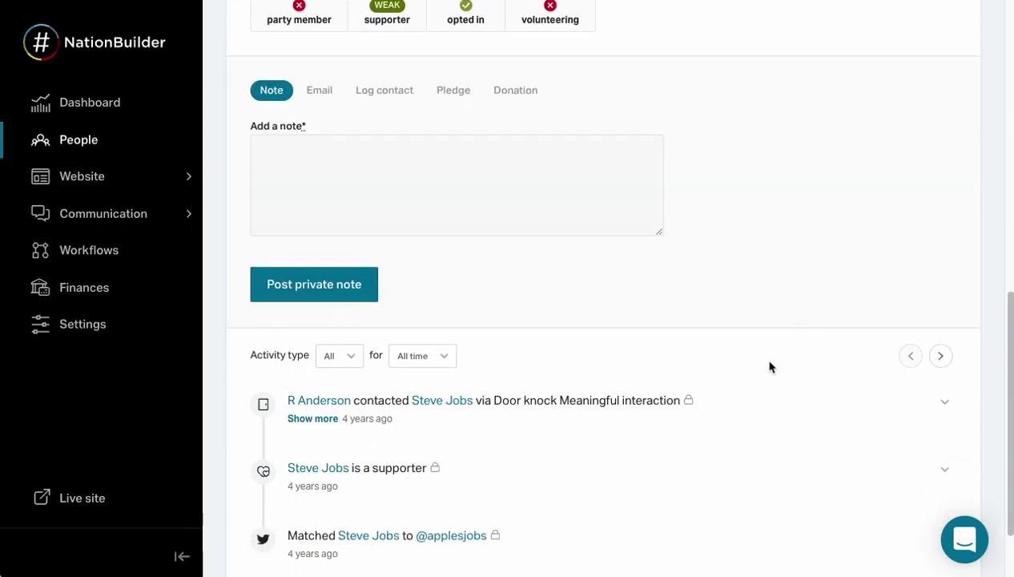
pyautogui.scroll(-2, 770, 365)
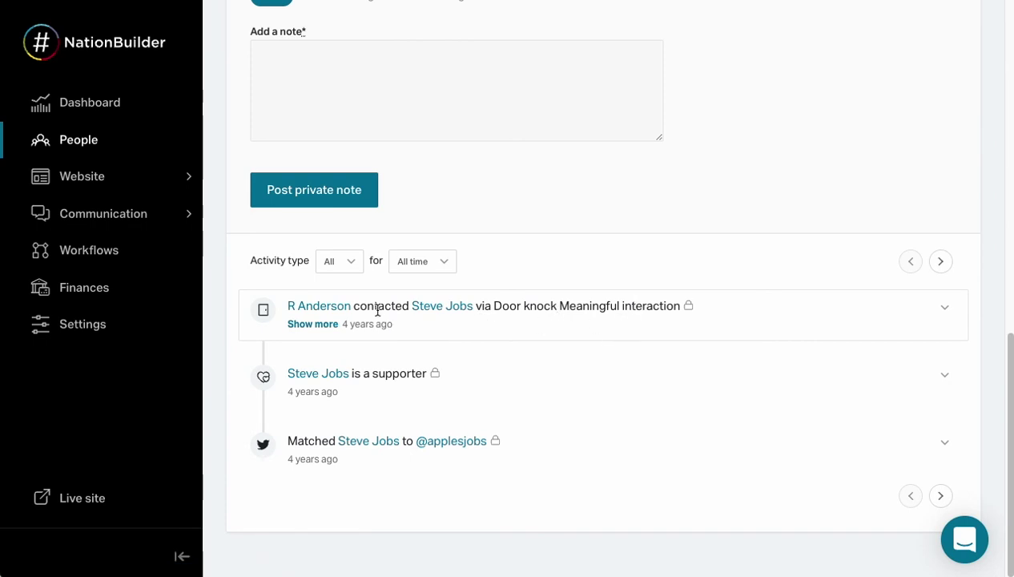
pyautogui.click(326, 323)
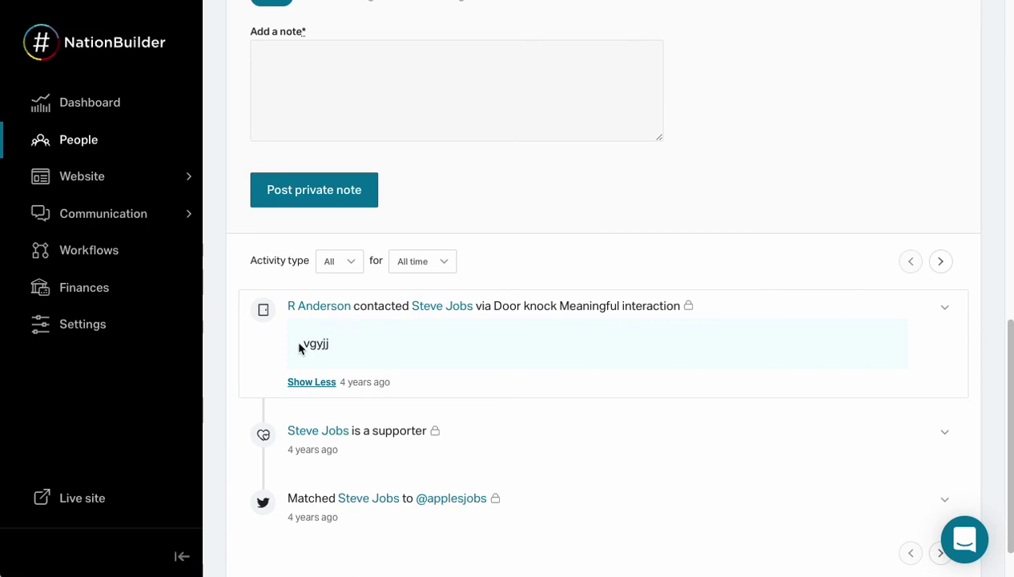
pyautogui.moveTo(298, 345); pyautogui.dragTo(328, 345)
pyautogui.scroll(5, 407, 345)
pyautogui.scroll(4, 425, 354)
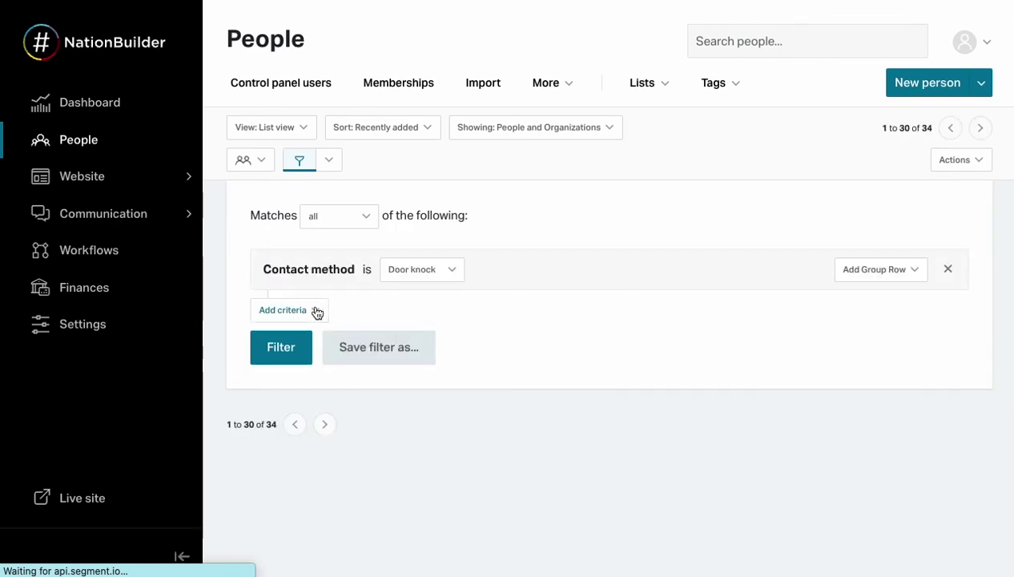
# - Expand the Door knock Answered entry in the second person's activity feed and read its details
pyautogui.scroll(-5, 453, 356)
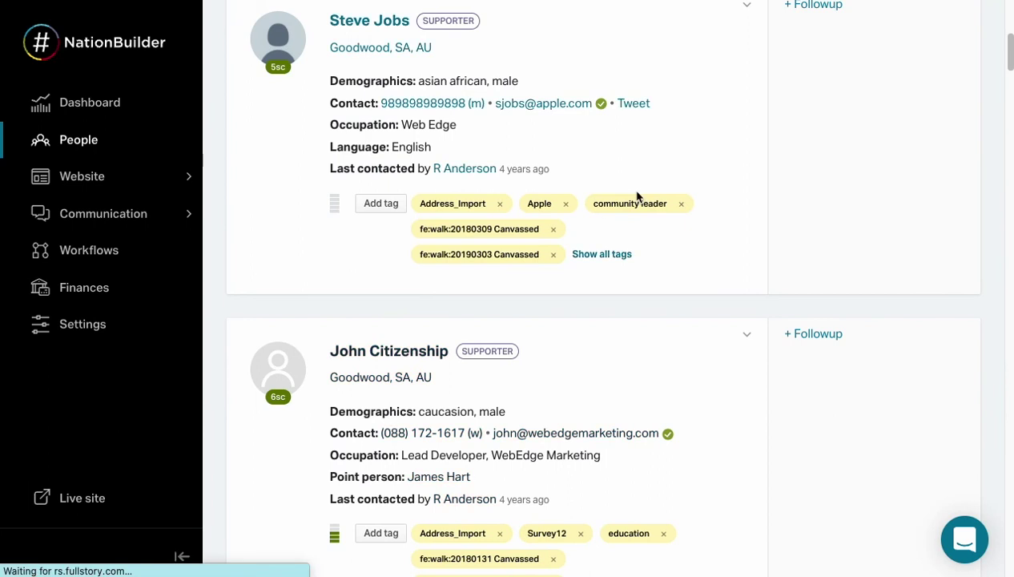
pyautogui.scroll(-6, 613, 290)
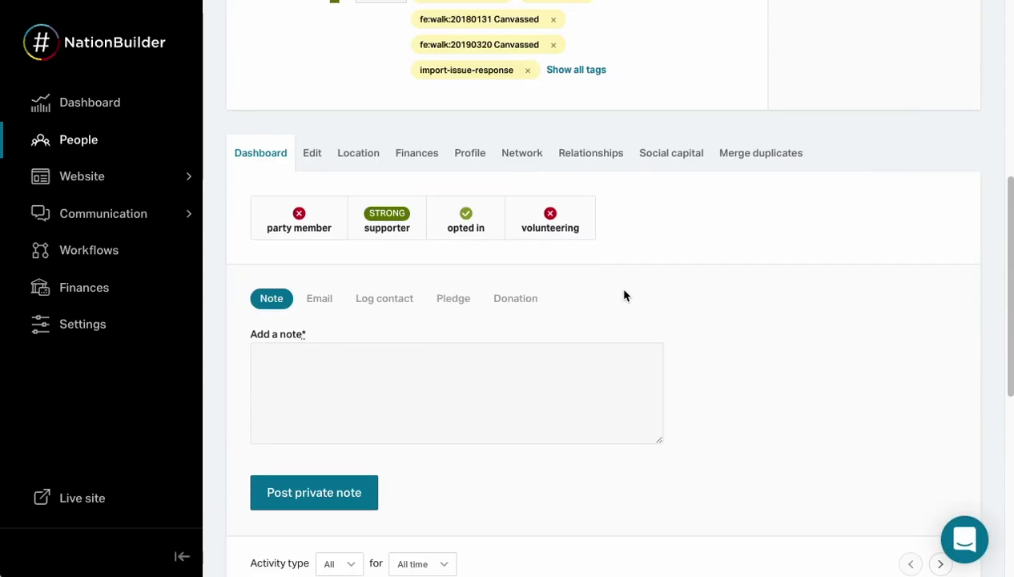
pyautogui.scroll(-5, 622, 290)
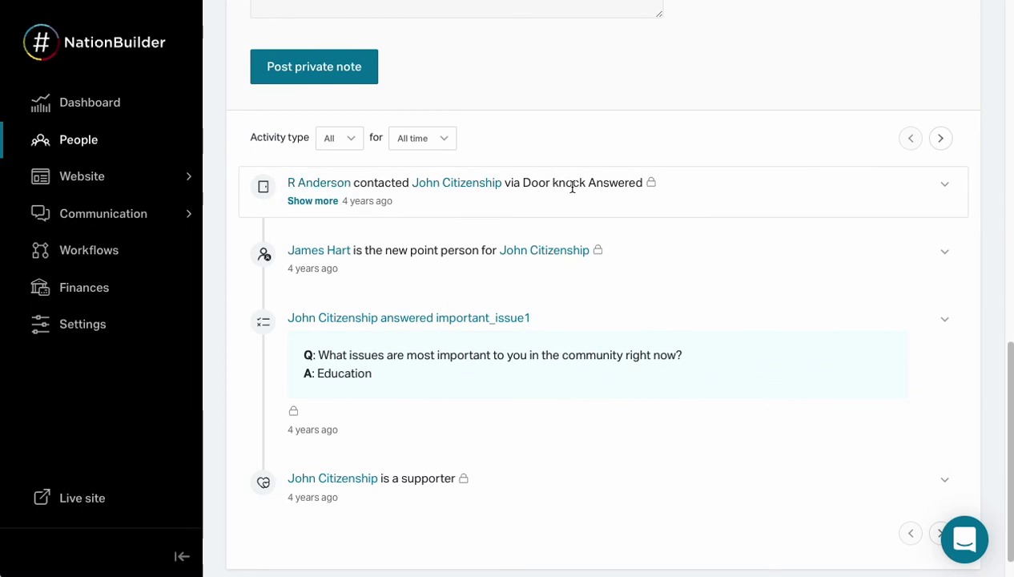
pyautogui.click(312, 201)
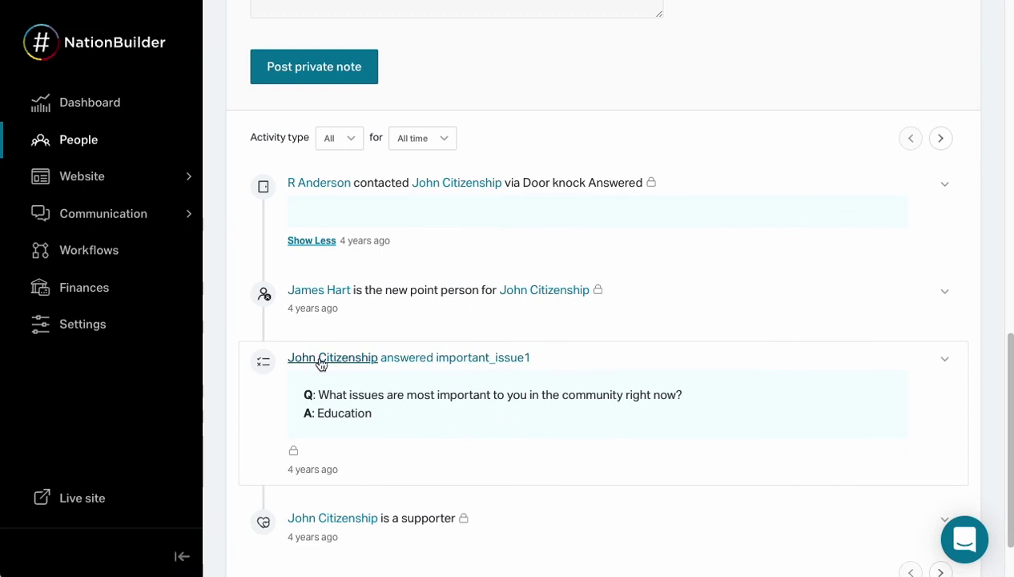
pyautogui.scroll(-1, 496, 392)
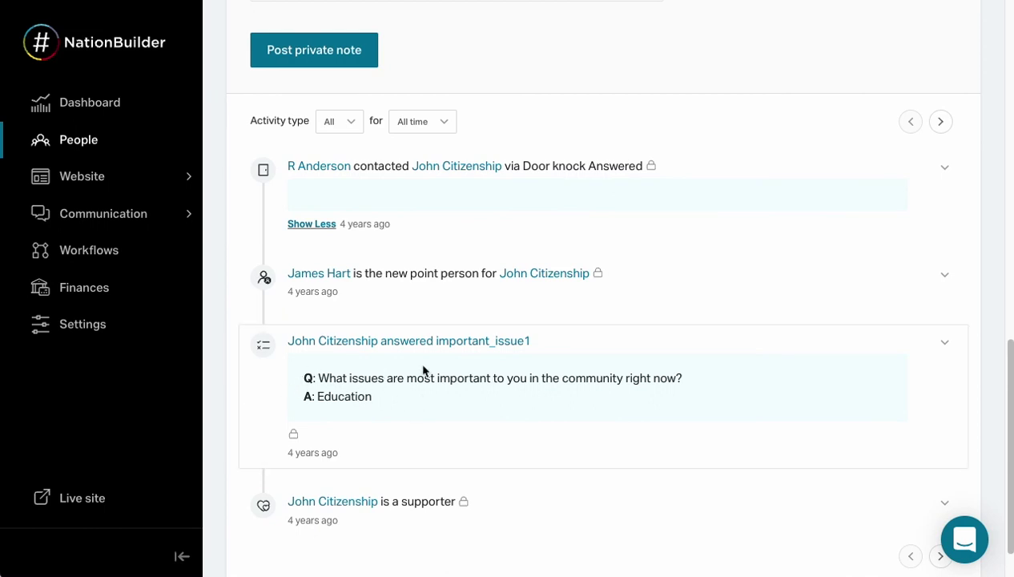
pyautogui.scroll(-1, 492, 377)
pyautogui.scroll(10, 489, 383)
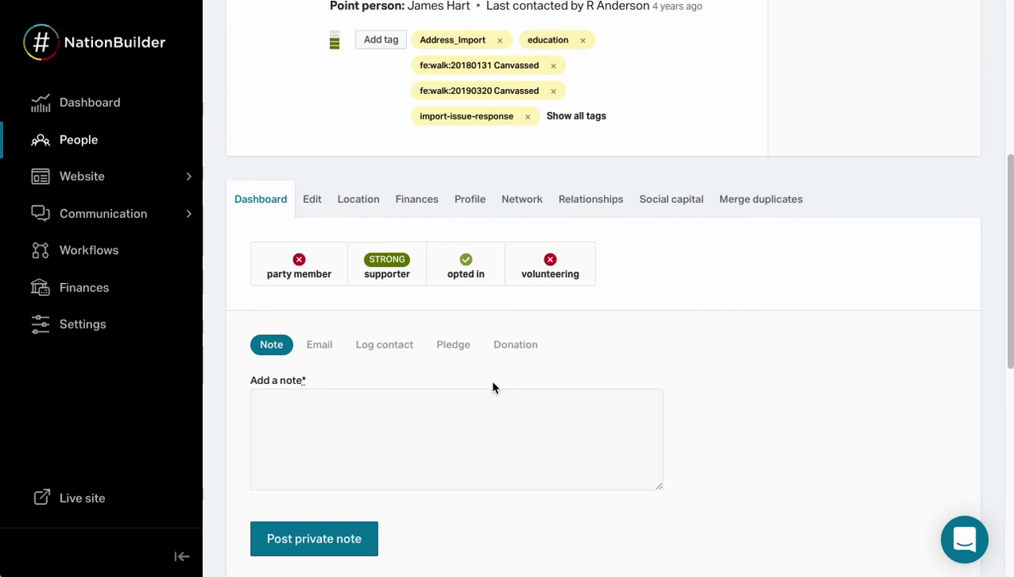
pyautogui.scroll(4, 493, 387)
pyautogui.scroll(3, 516, 392)
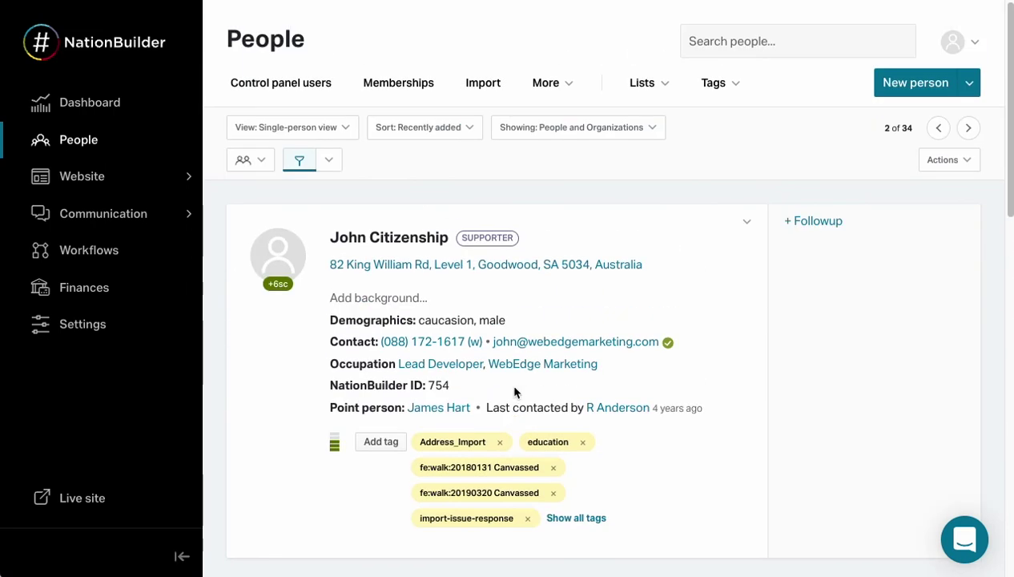